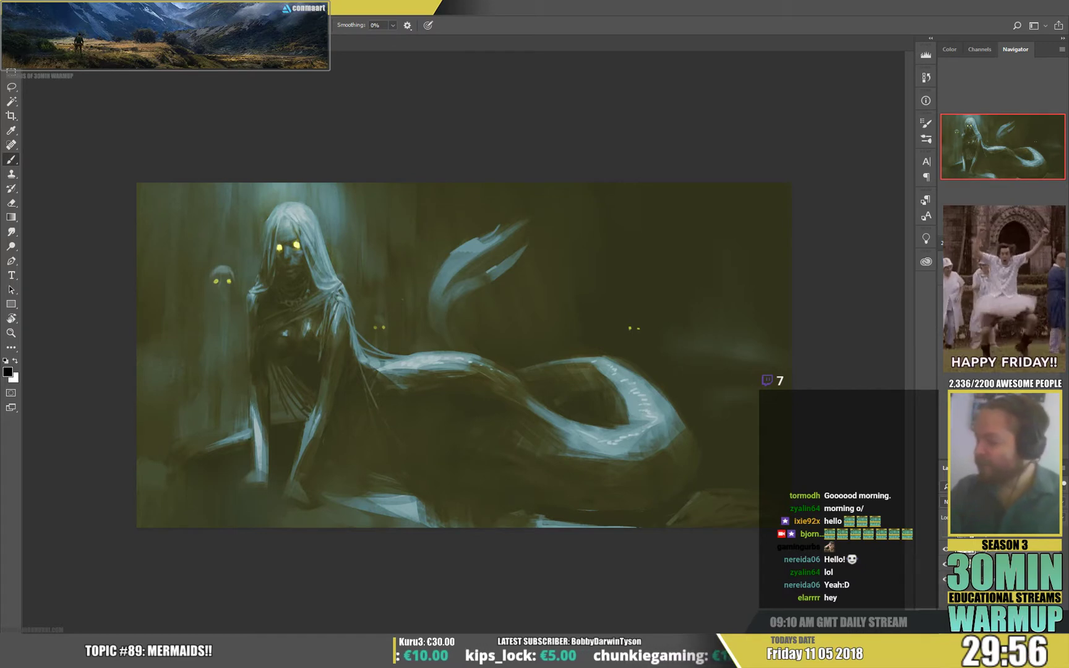
Change the layer's blend mode and set the foreground color to brown #a36343
left_click(945, 501)
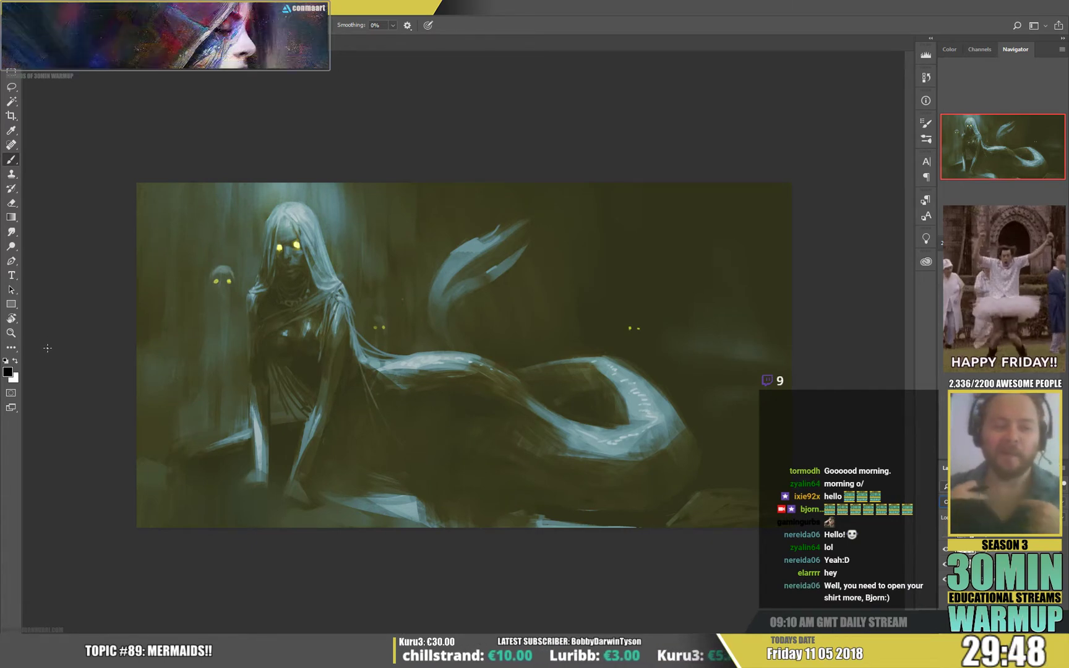
key("i")
left_click(8, 373)
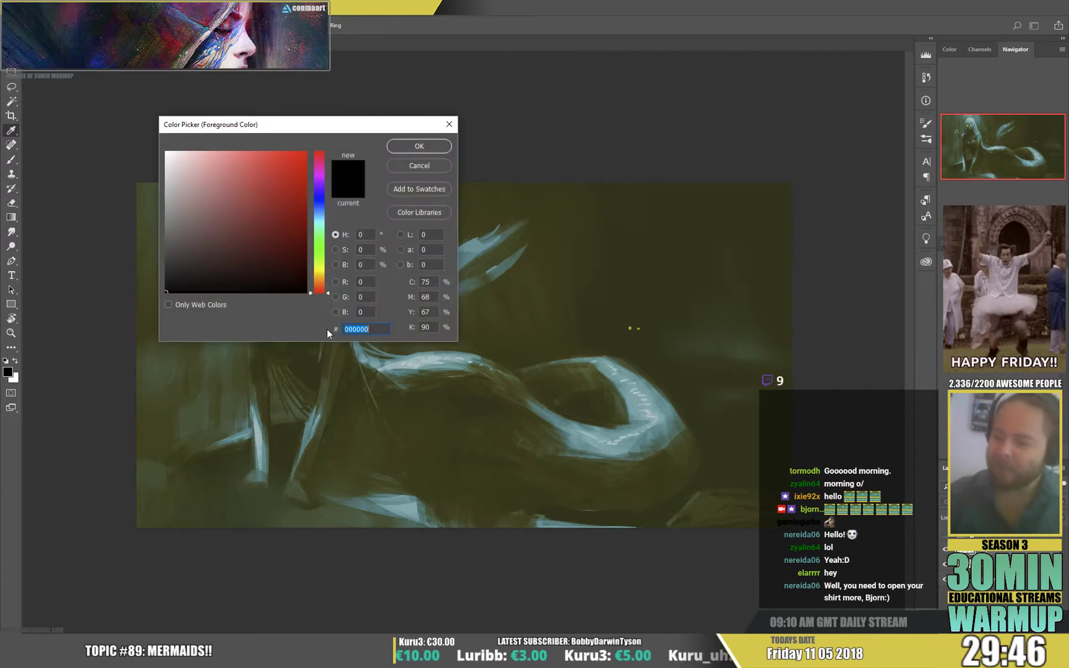
left_click_drag(319, 291, 319, 286)
left_click(262, 209)
left_click(249, 202)
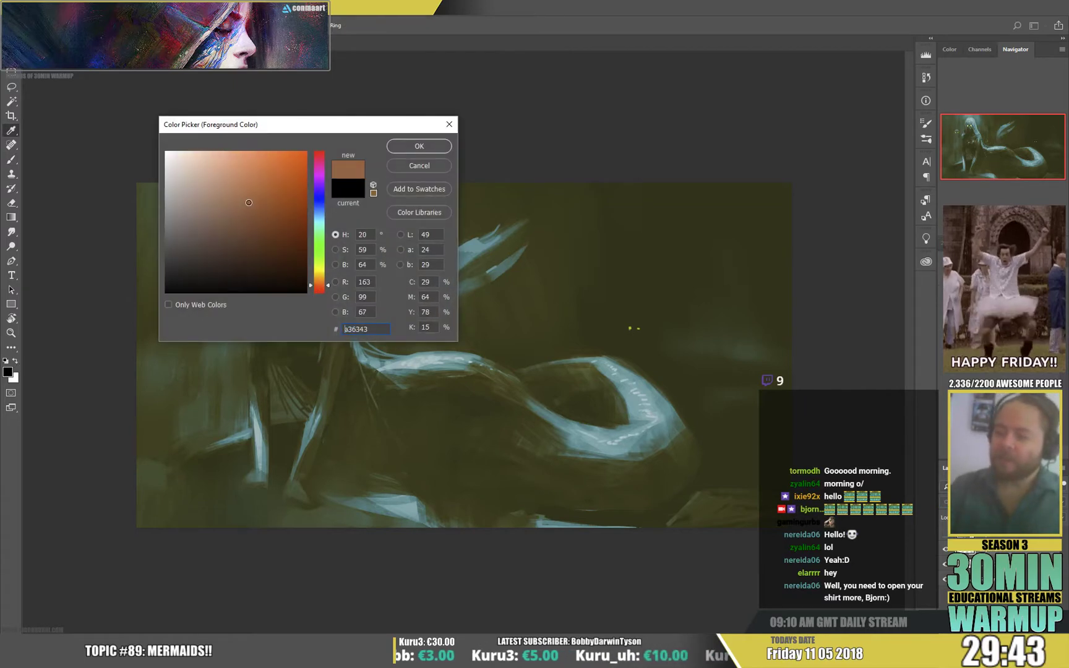
key("b")
left_click(414, 144)
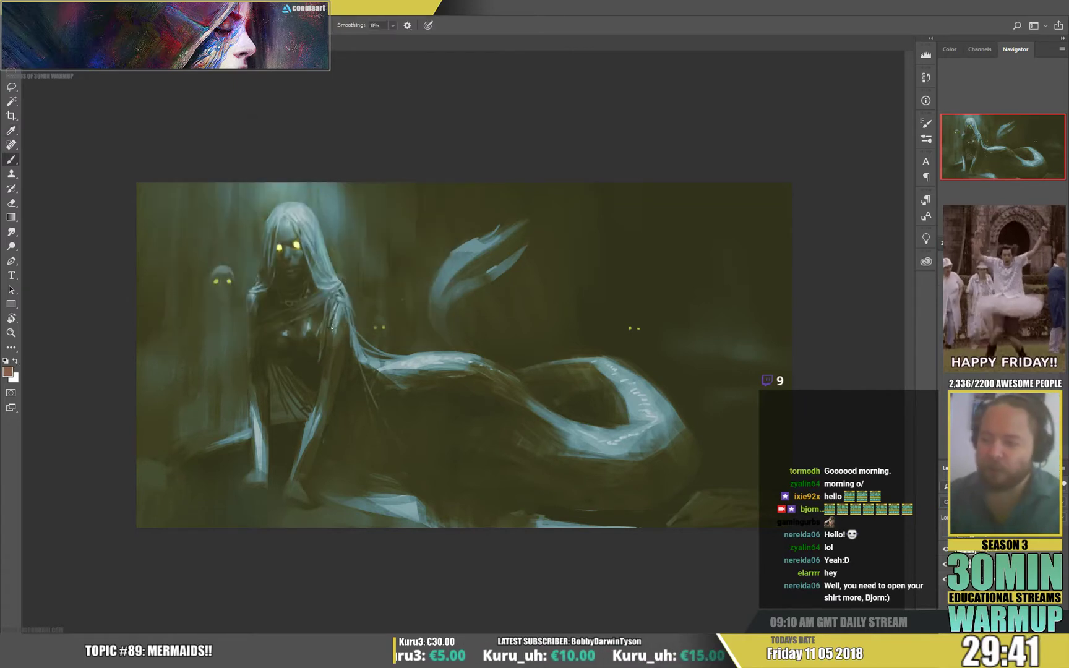
Brush a brown skin tint over the mermaid's forearms and hands, then erase the excess around them
right_click(335, 315)
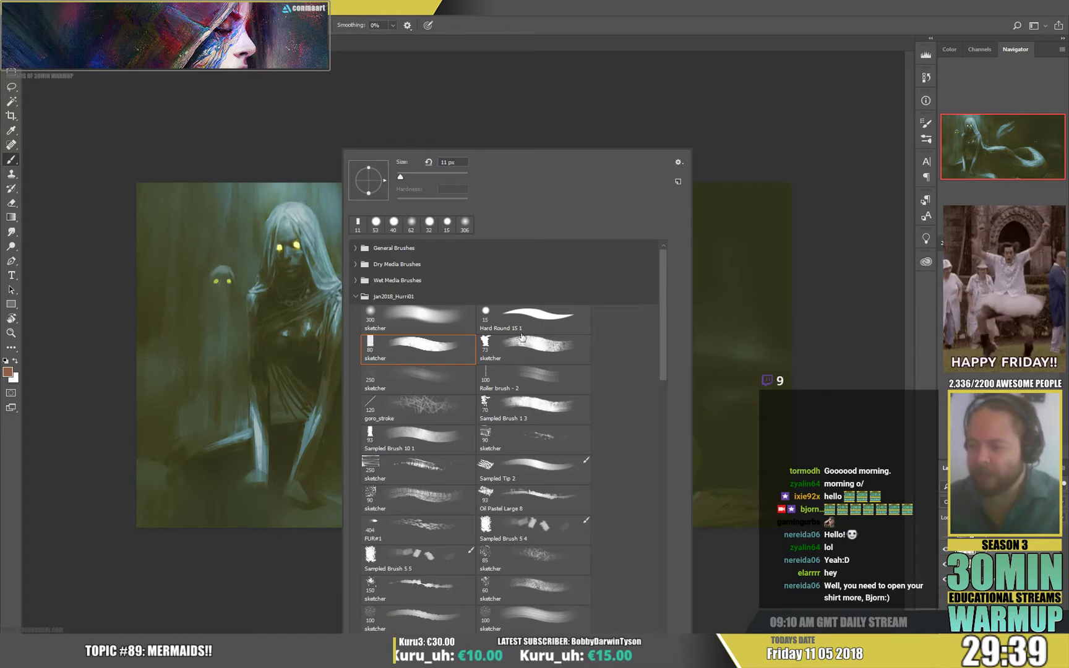
key("Escape")
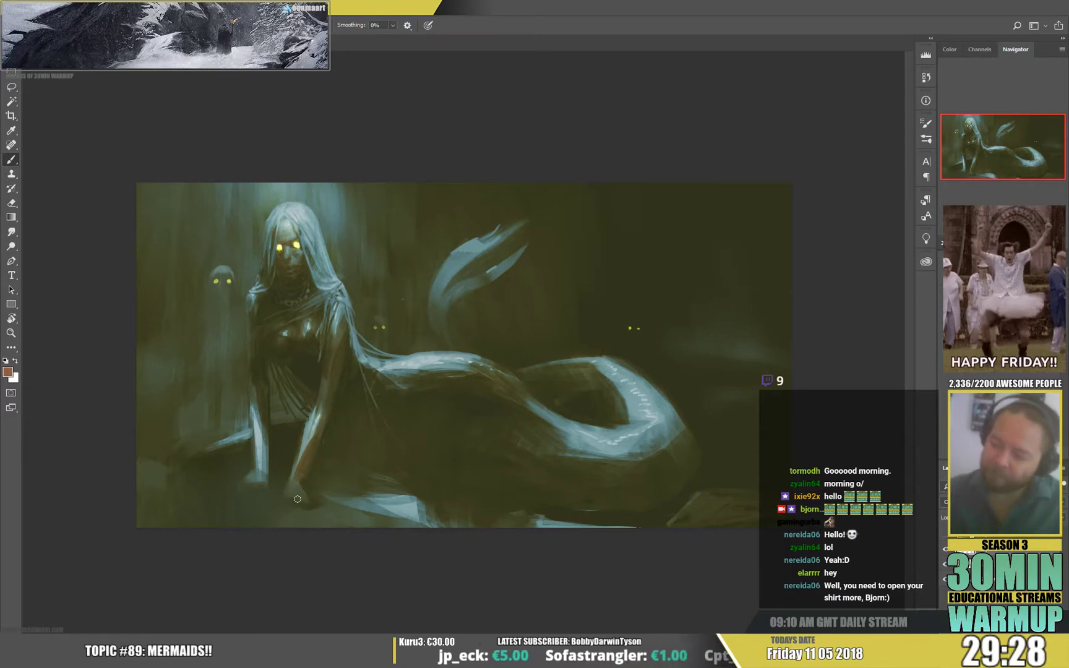
mouse_move(254, 447)
left_mouse_down()
mouse_move(251, 400)
mouse_move(263, 452)
mouse_move(265, 435)
mouse_move(250, 487)
mouse_move(262, 469)
left_mouse_up()
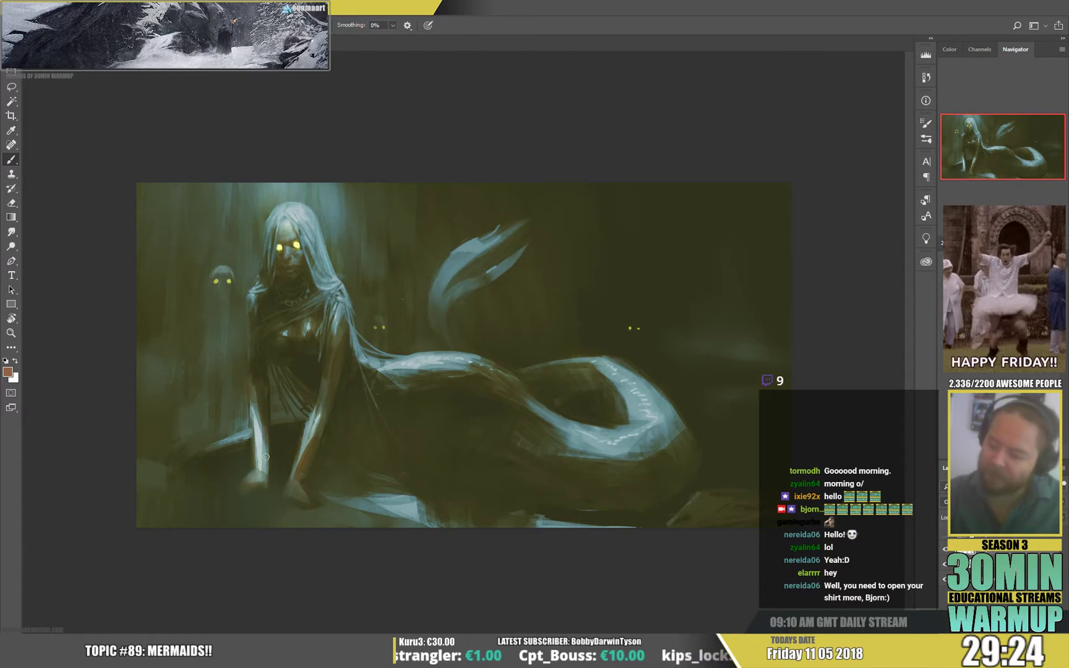
key("e")
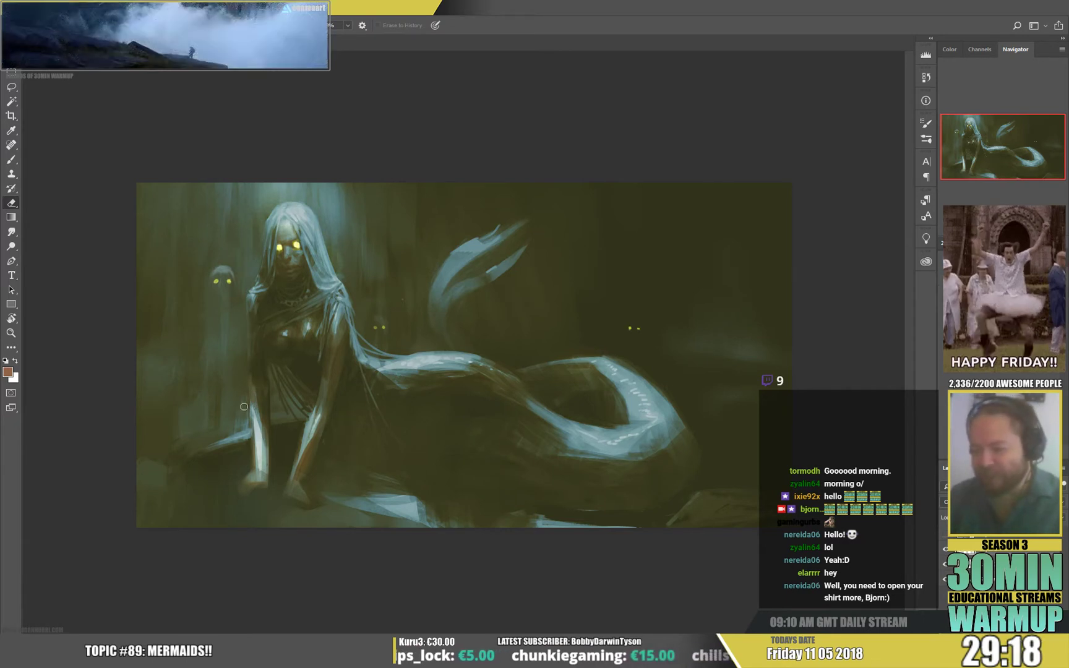
Tint the mermaid's shoulder brown with a soft 42 px brush and set the hard round eraser to 18 px for cleanup
key("b")
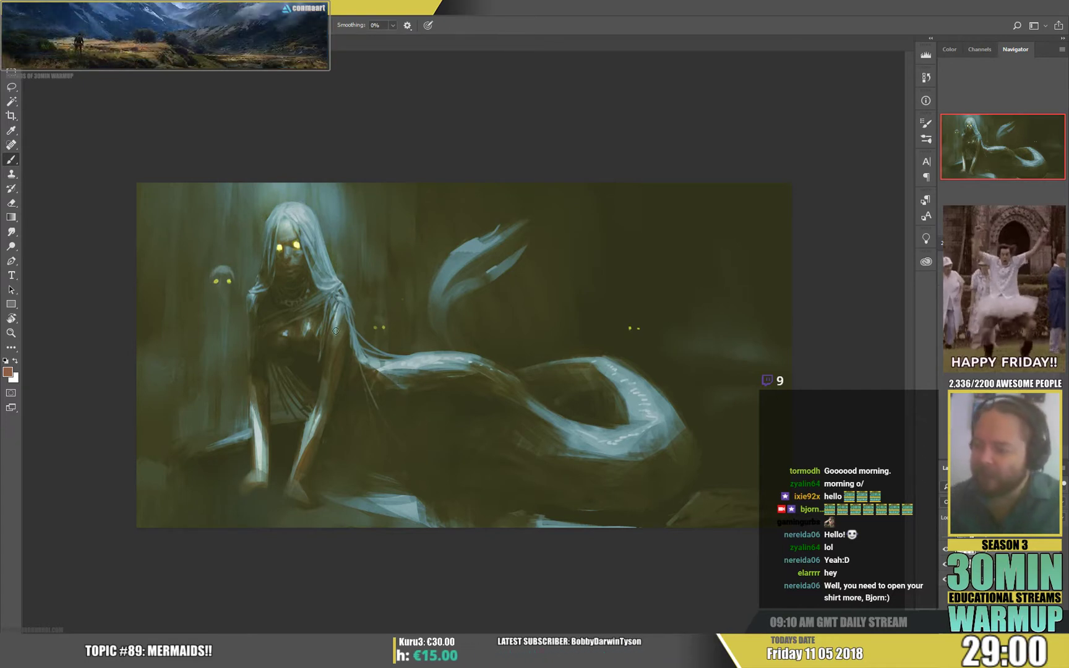
right_click(357, 317)
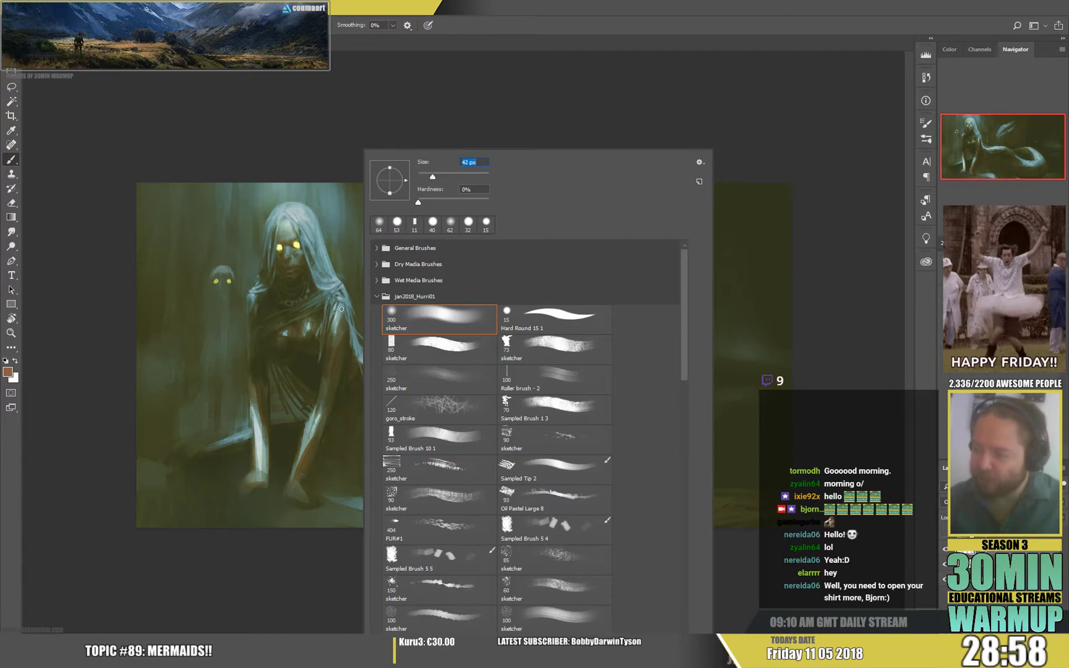
left_click(341, 308)
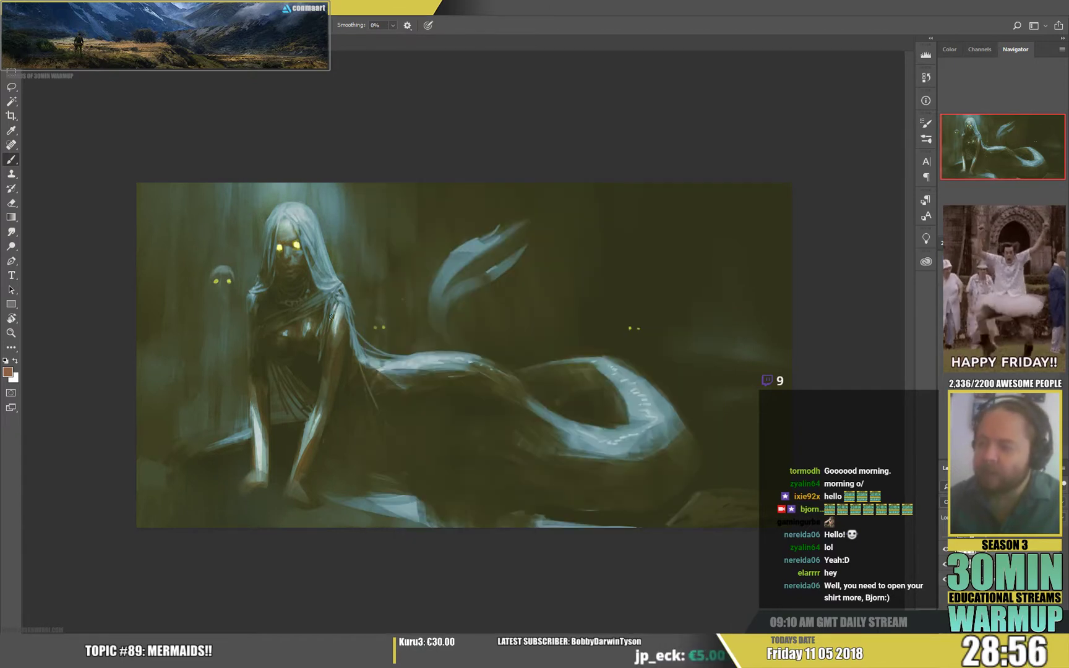
key("e")
right_click(344, 312)
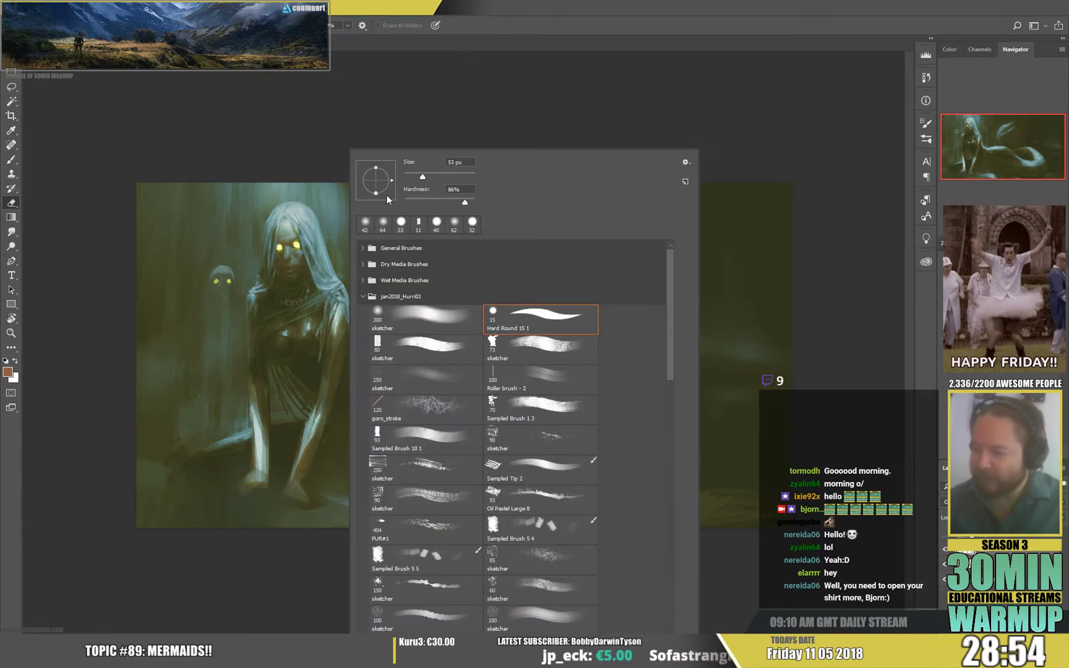
type("18")
key("Return")
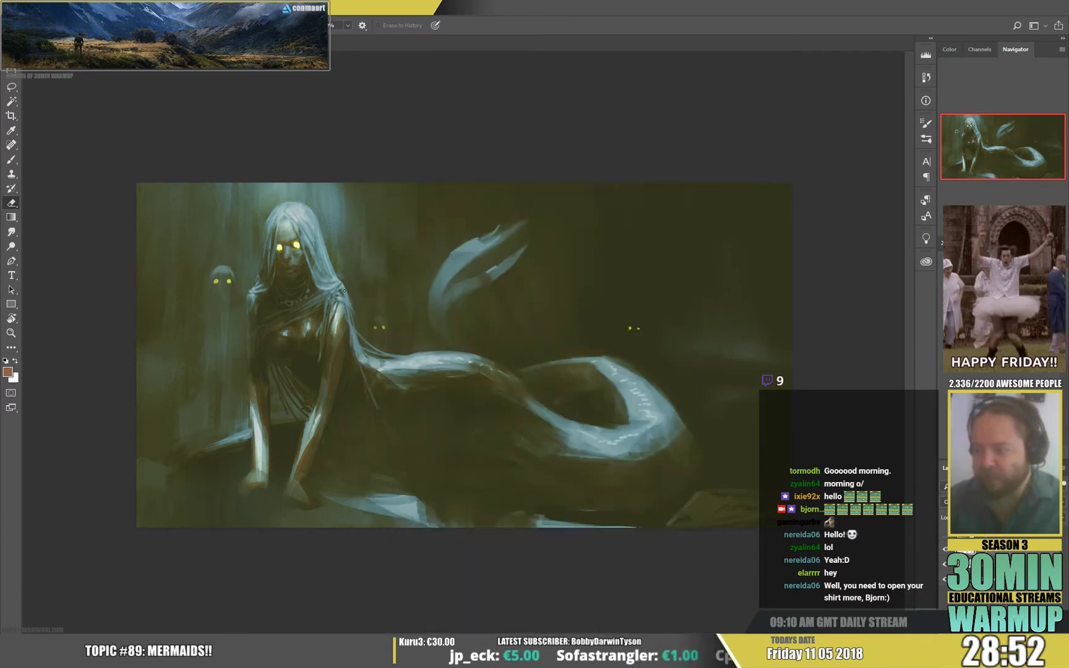
Refine the skin tint on the upper body, switching the eraser to the soft sketcher brush with 0% hardness
key("b")
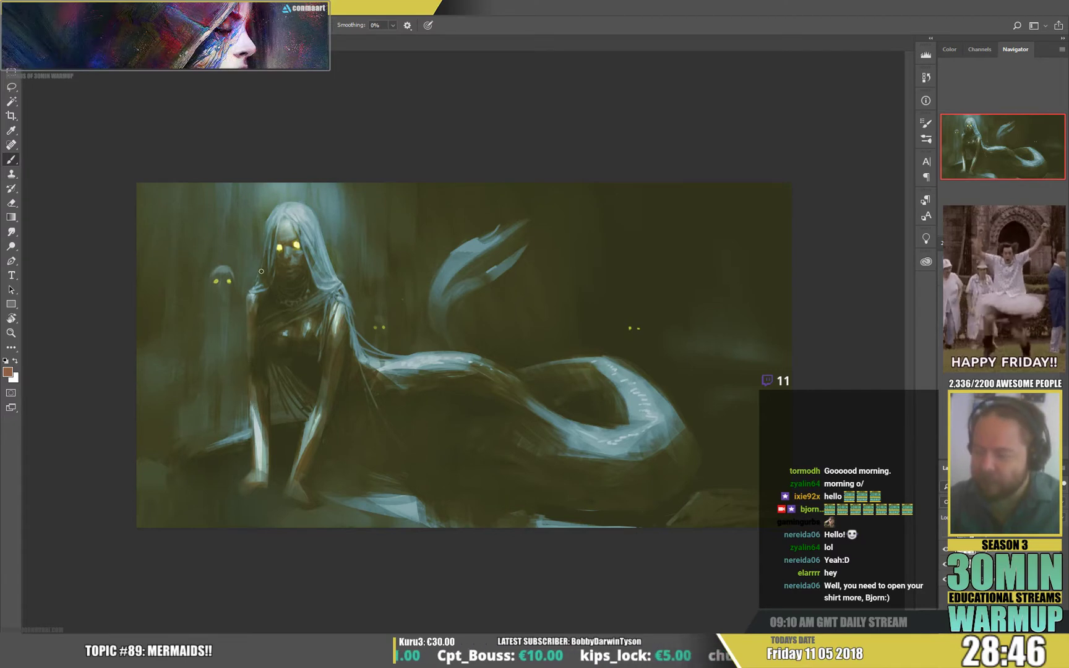
key("e")
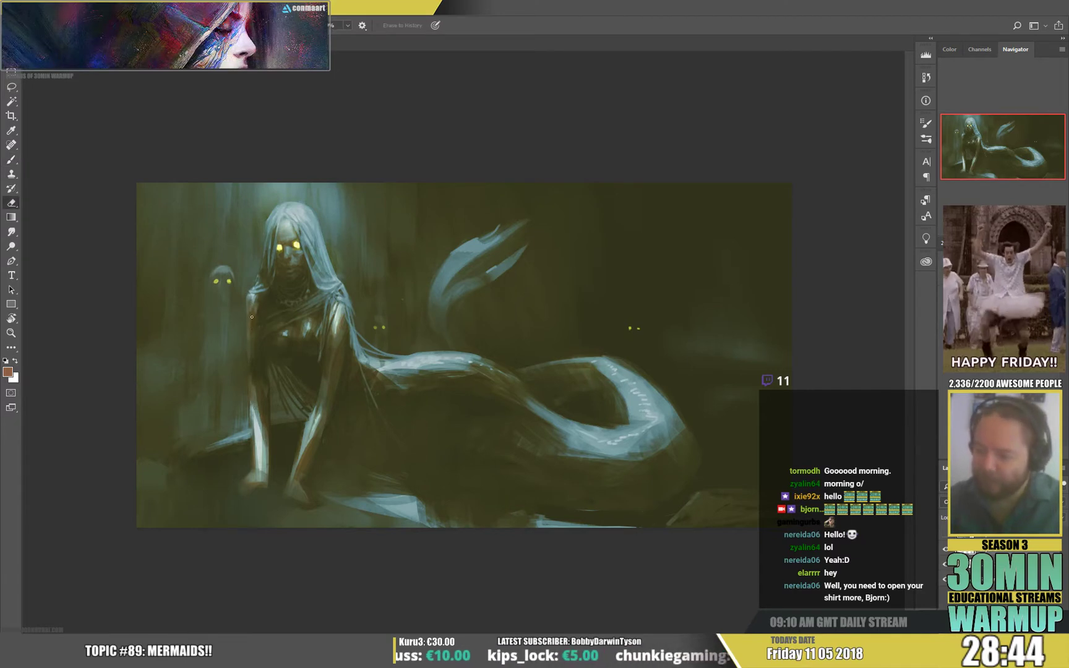
right_click(287, 317)
left_click(381, 320)
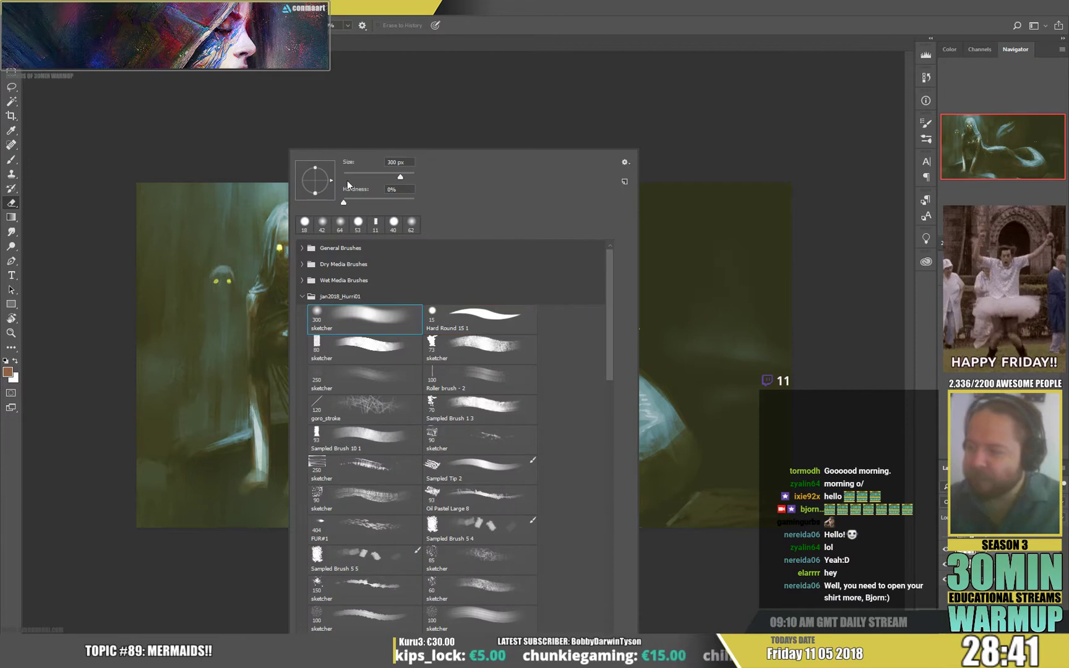
left_click(273, 301)
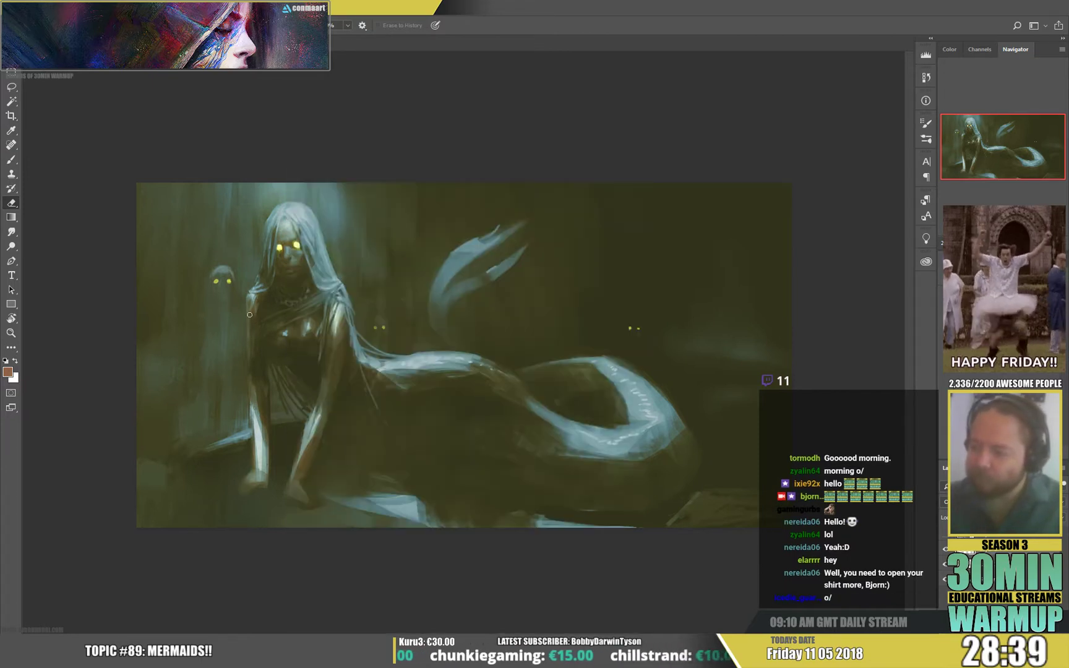
Tint the mermaid's face brown, using a soft 21 px eraser and a soft 20 px brush
key("b")
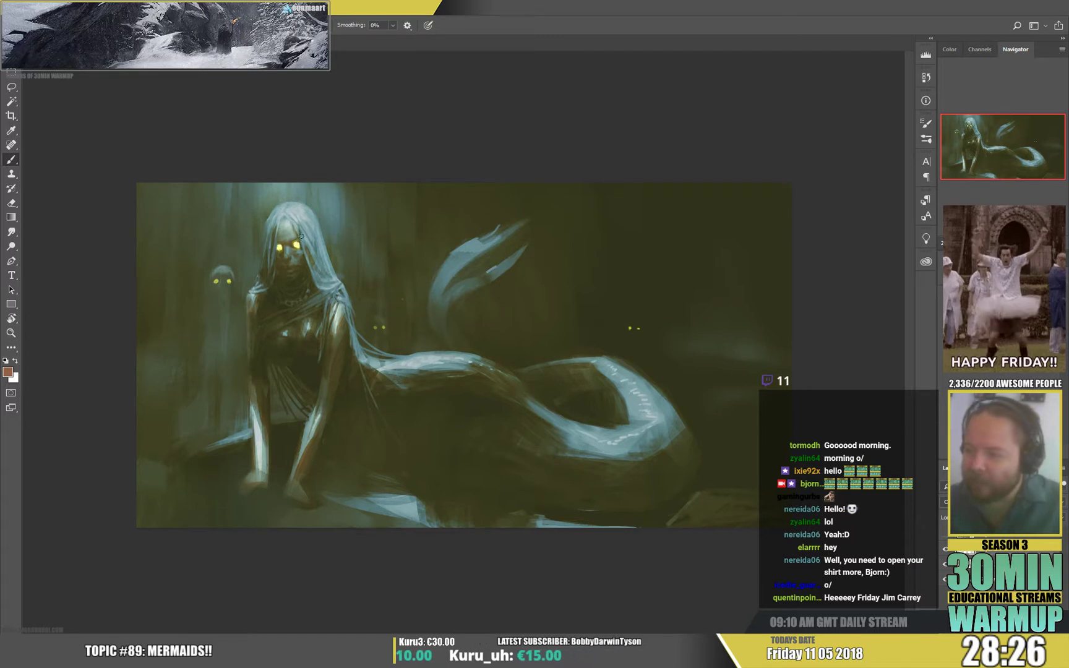
key("e")
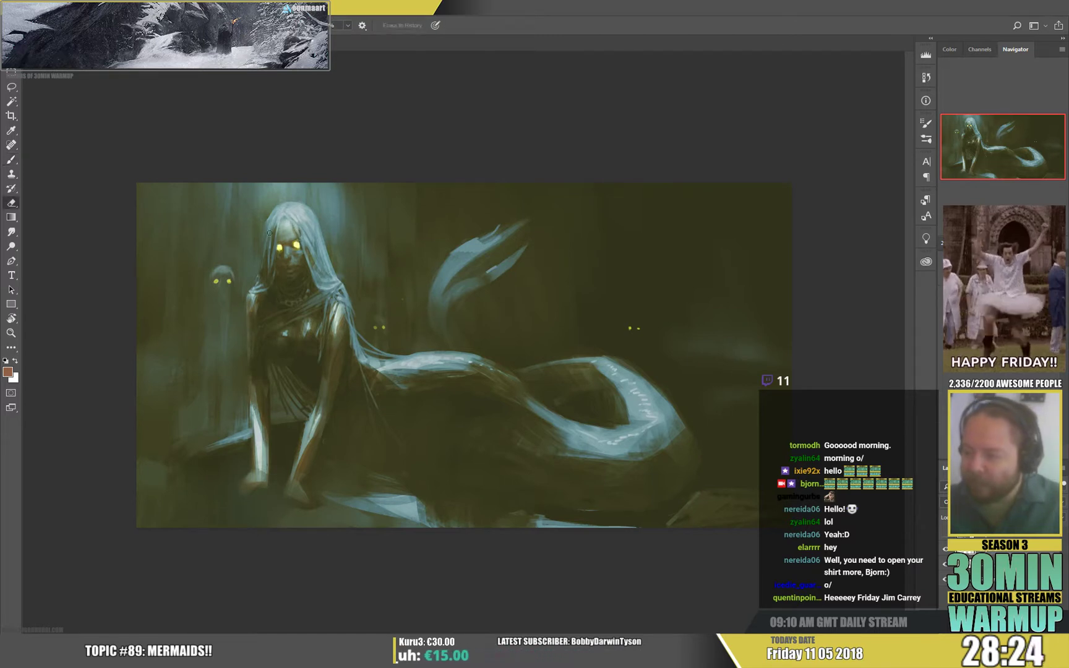
right_click(302, 231)
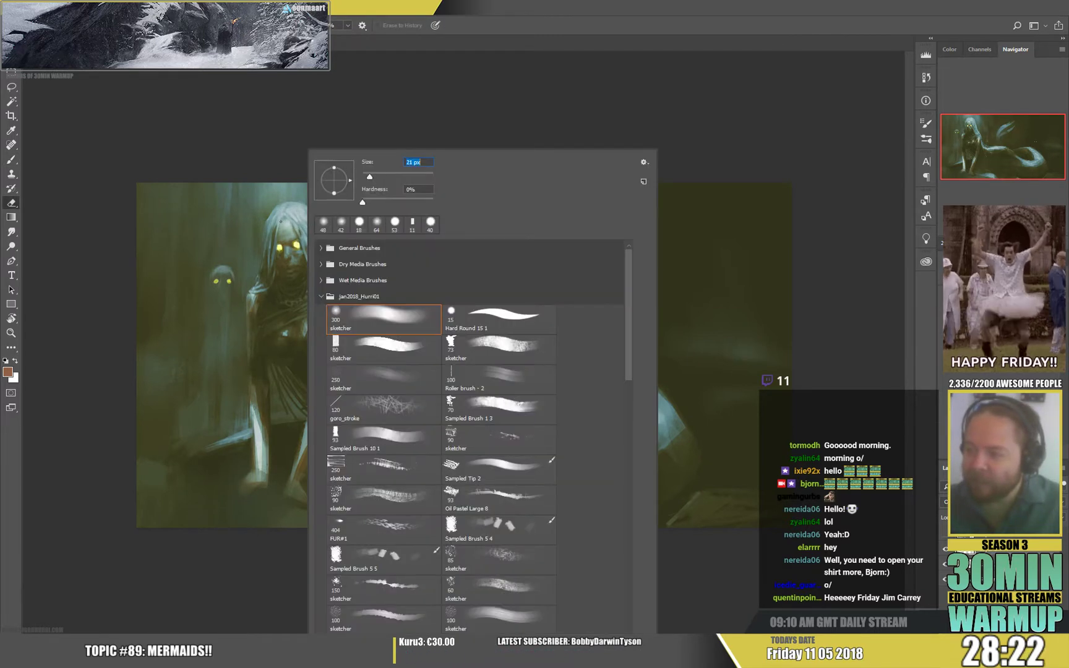
key("Return")
key("b")
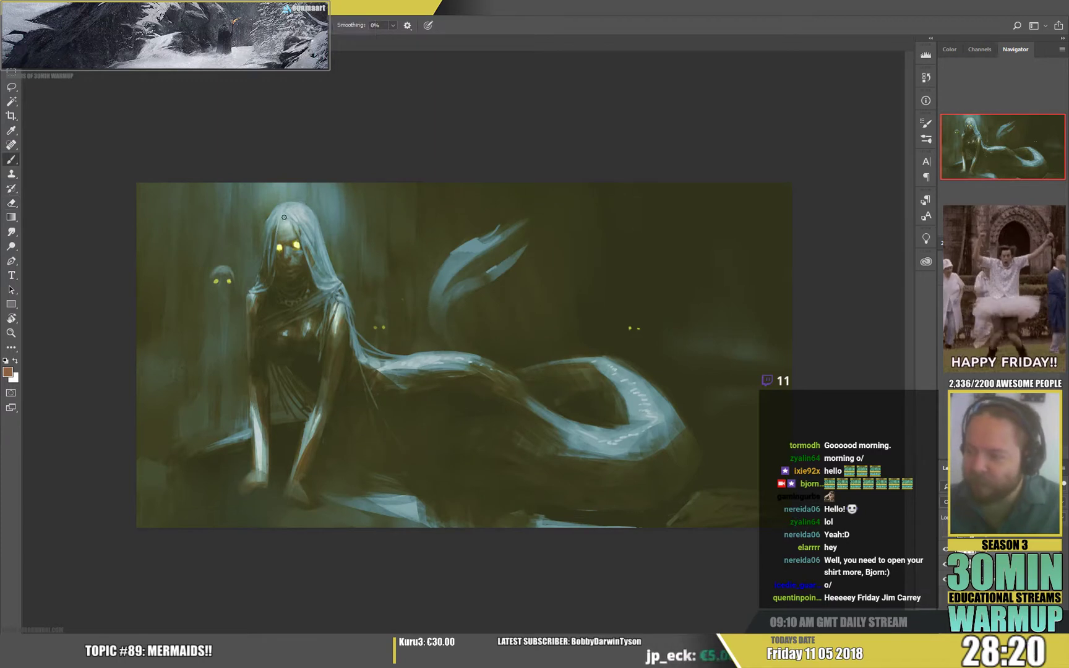
right_click(297, 218)
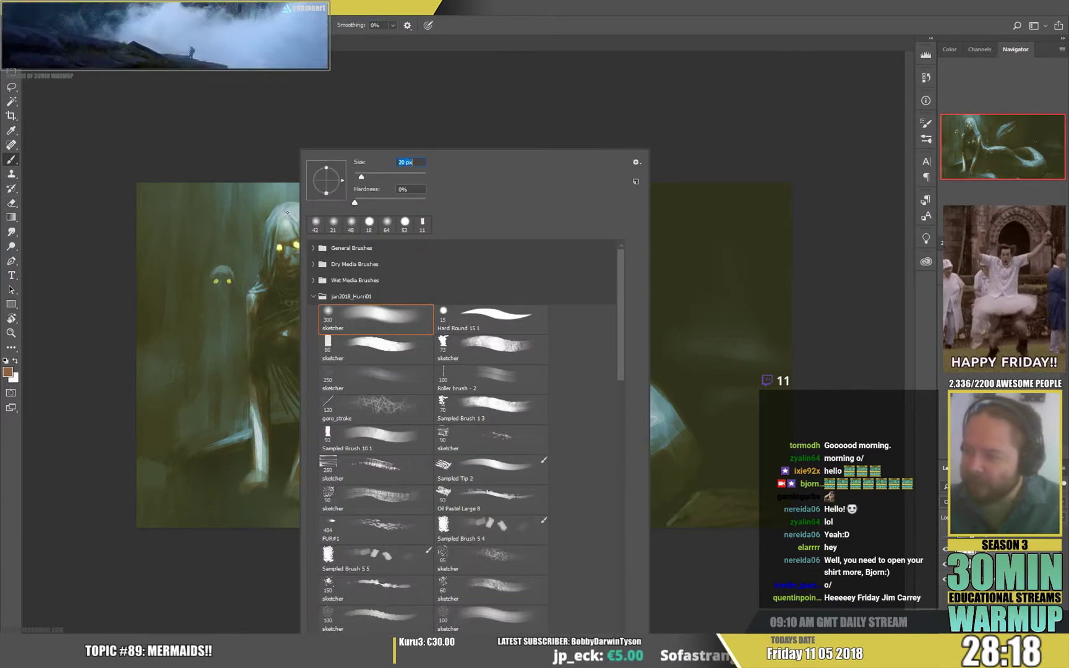
key("Return")
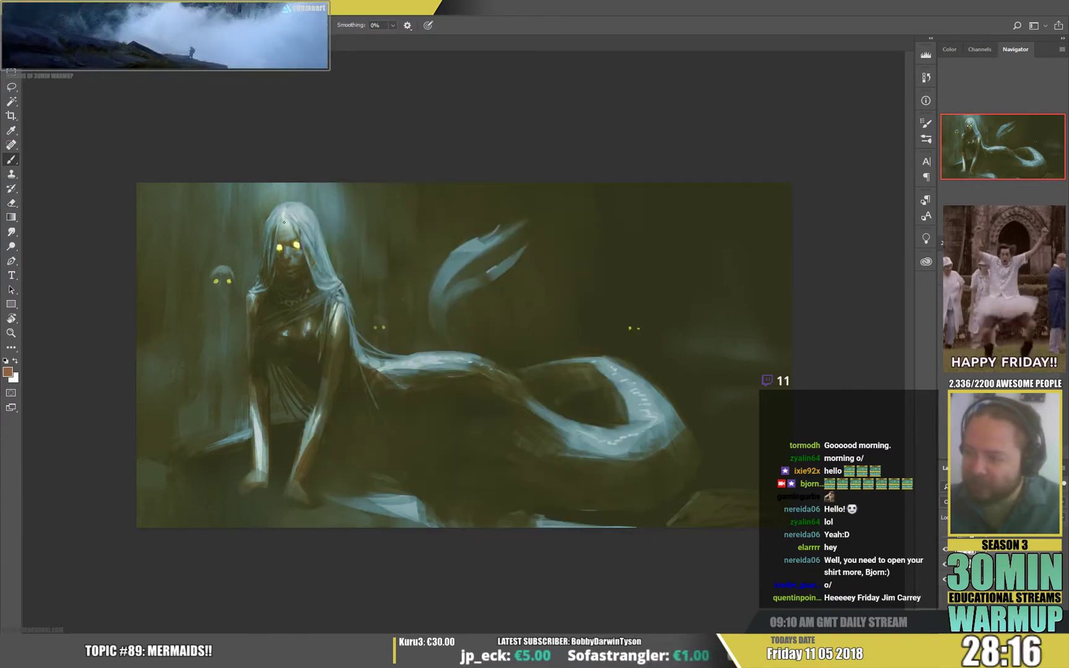
Refine the brown tint on the face and body by alternating between erasing and painting
key("e")
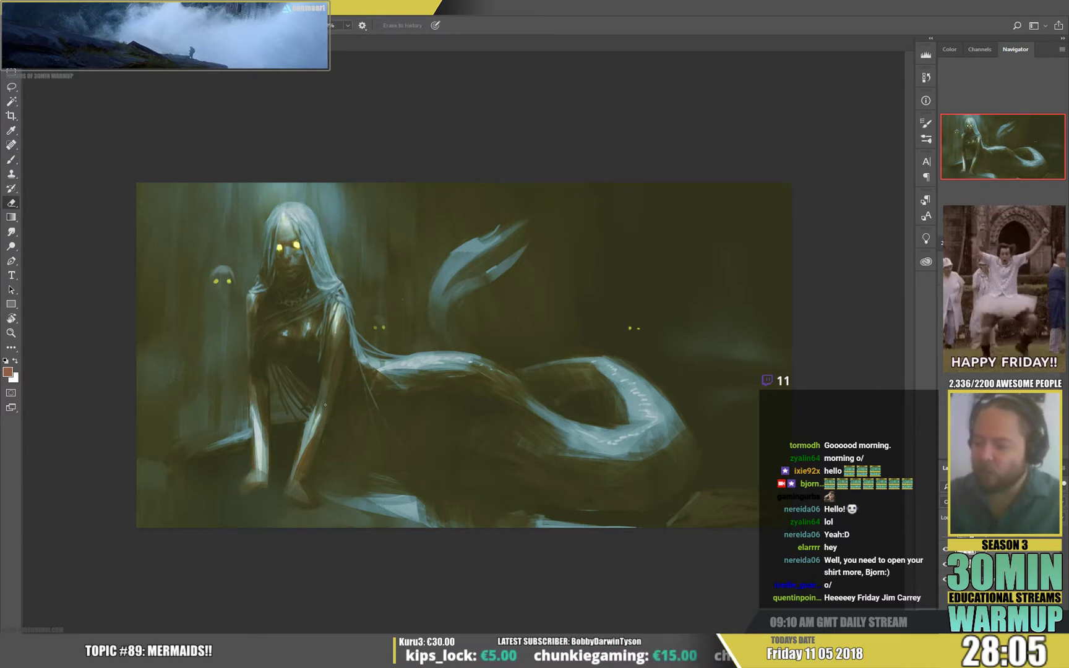
key("b")
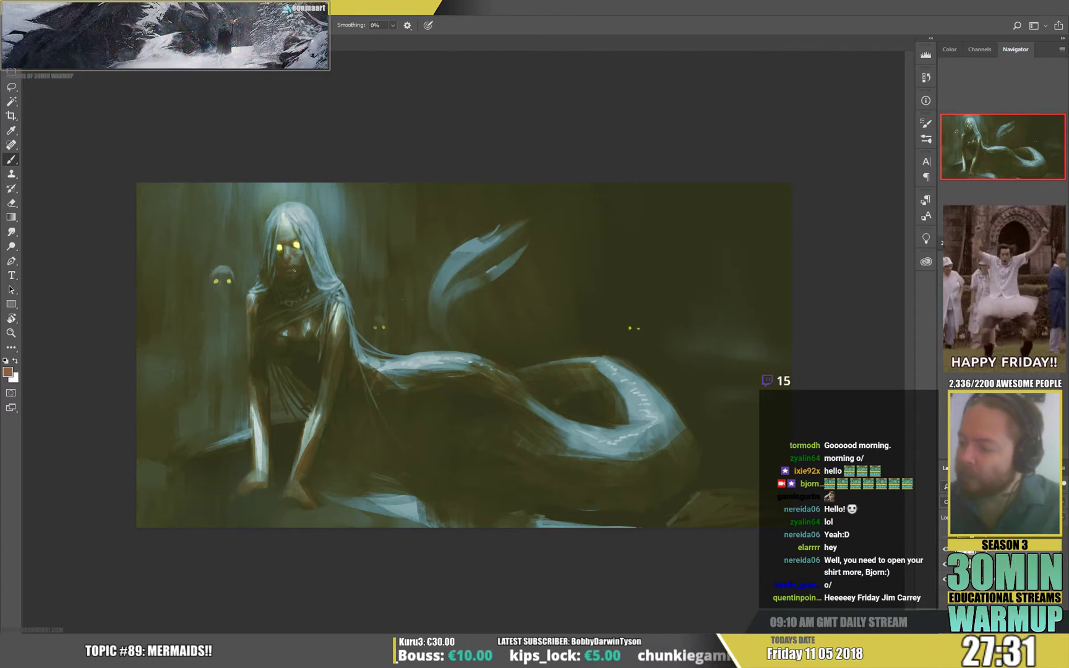
key("e")
key("b")
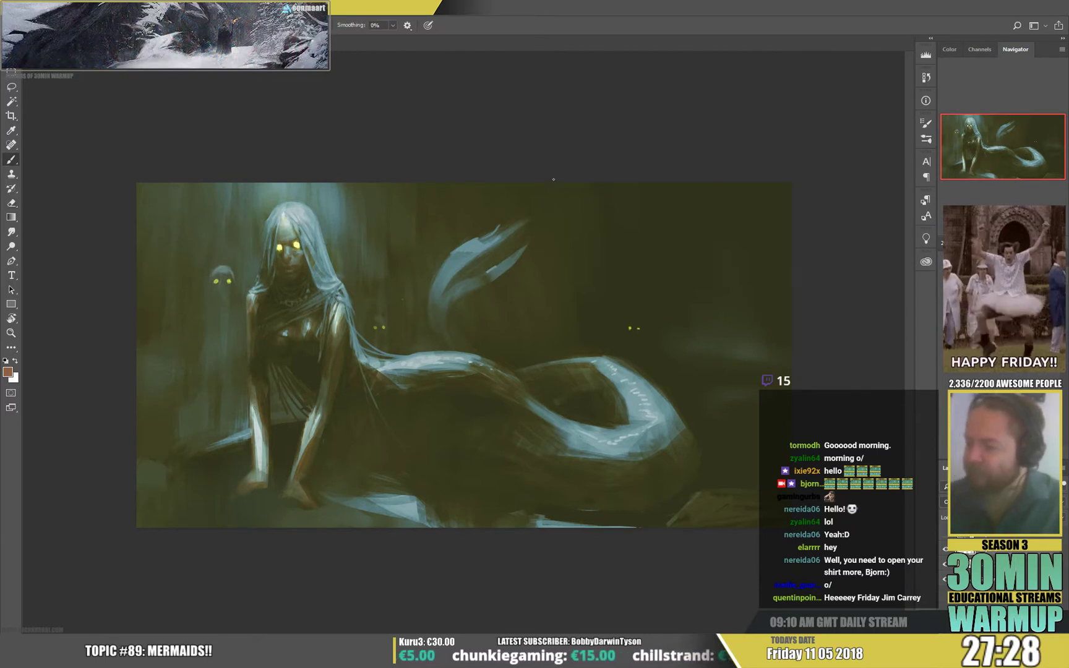
Set the foreground color to green #1d7926 for the brush
left_click(9, 373)
left_click_drag(319, 285, 319, 243)
left_click(272, 226)
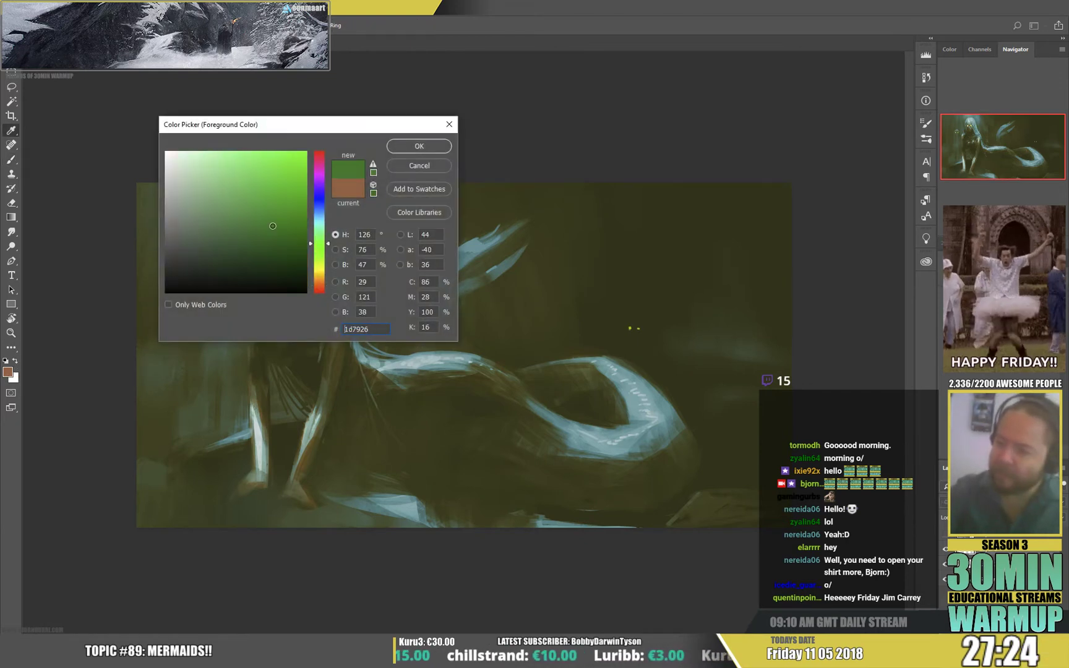
left_click(394, 148)
key("b")
Enlarge the soft brush and paint a green tint along the mermaid's tail and tail fin
right_click(477, 392)
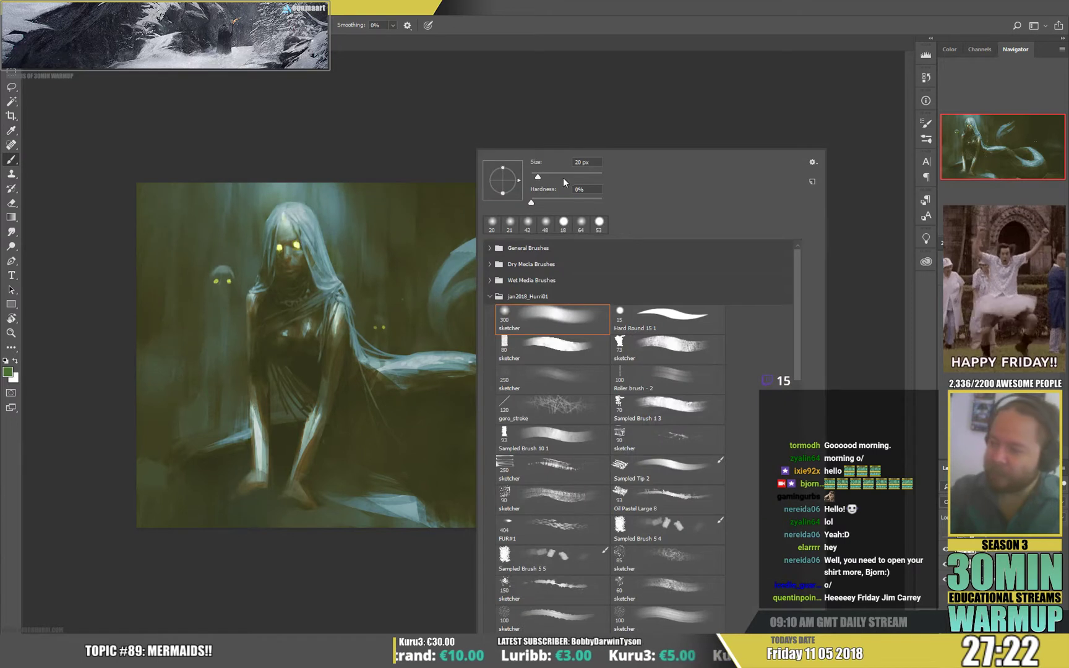
left_click(404, 384)
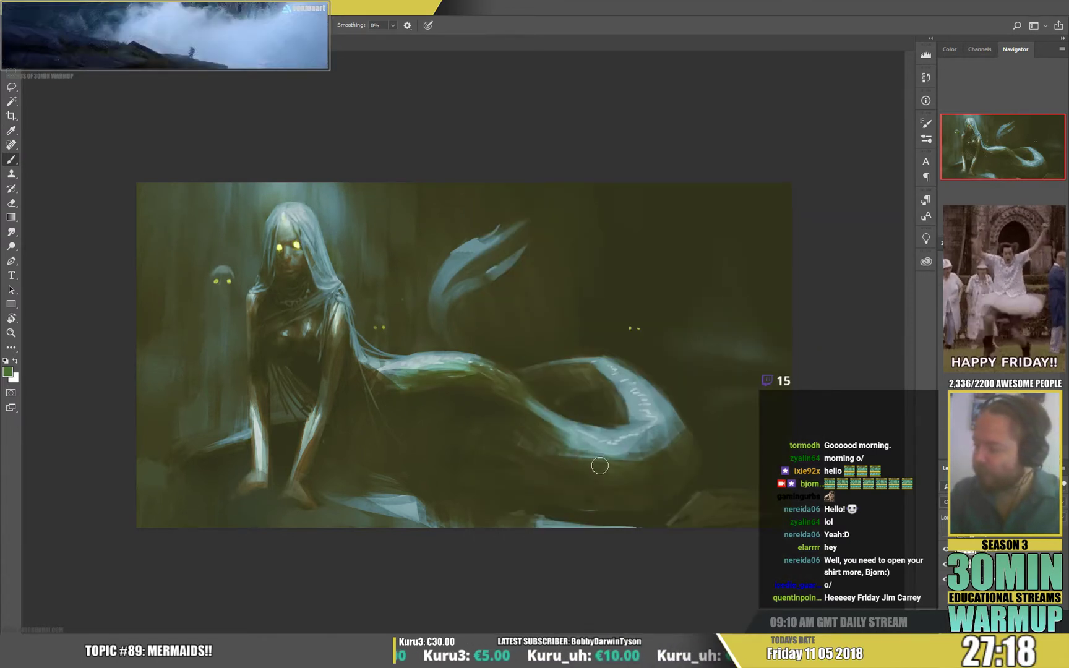
mouse_move(603, 465)
left_mouse_down()
mouse_move(668, 433)
mouse_move(673, 423)
mouse_move(657, 418)
mouse_move(678, 445)
mouse_move(676, 427)
mouse_move(635, 395)
mouse_move(629, 420)
mouse_move(622, 398)
left_mouse_up()
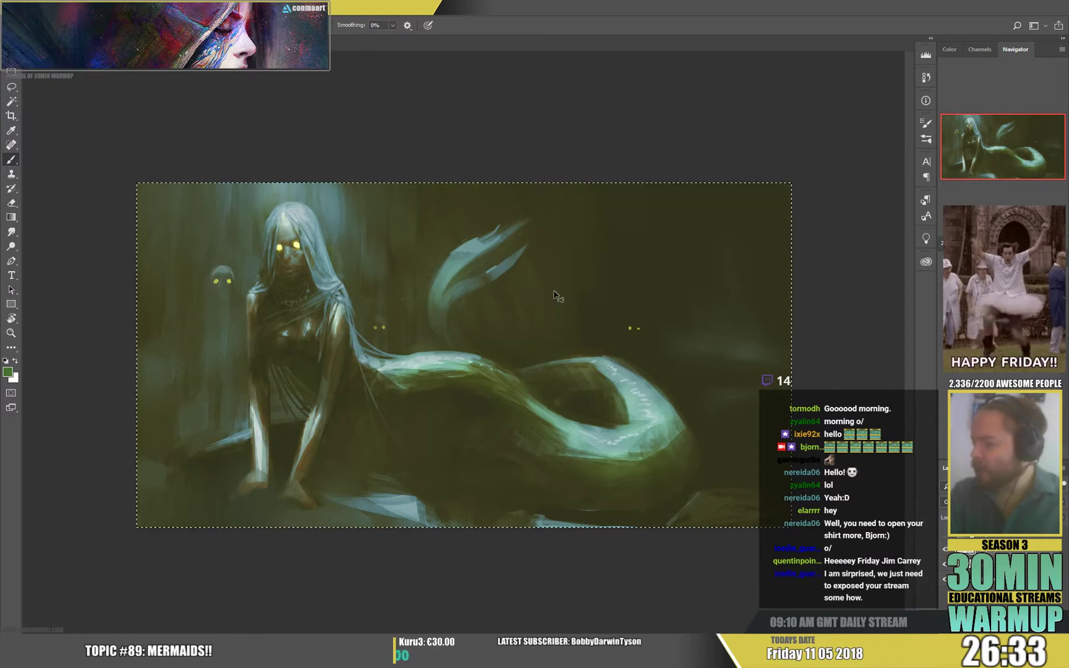
Reshape the mermaid's head and arms with Liquify's Forward Warp tool at brush size 557, and apply the distortion
left_click(168, 7)
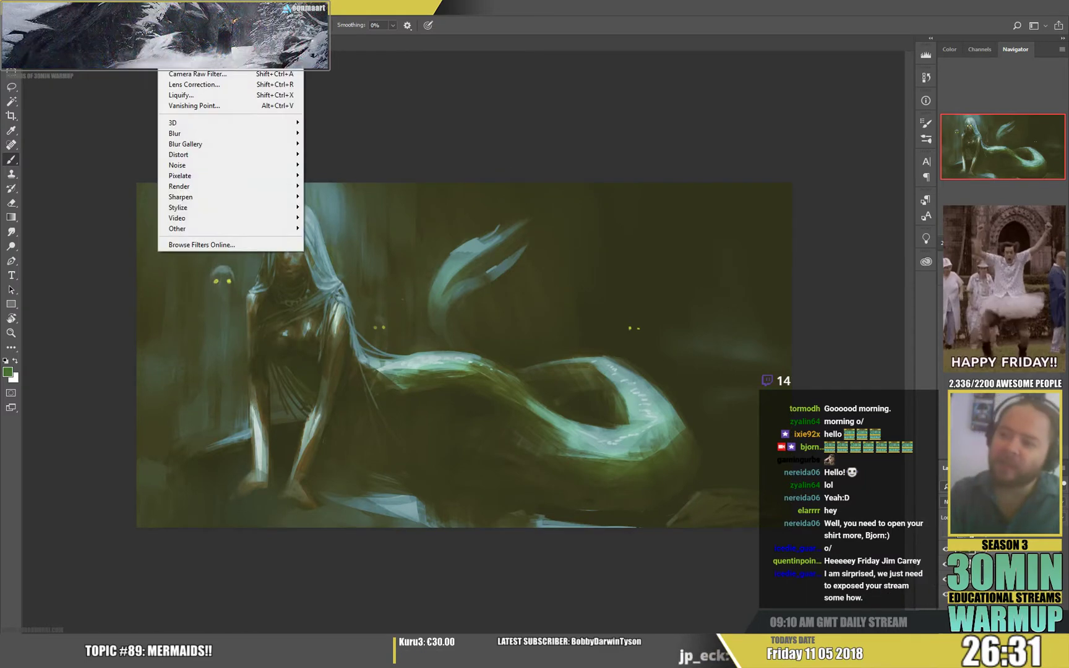
left_click(198, 93)
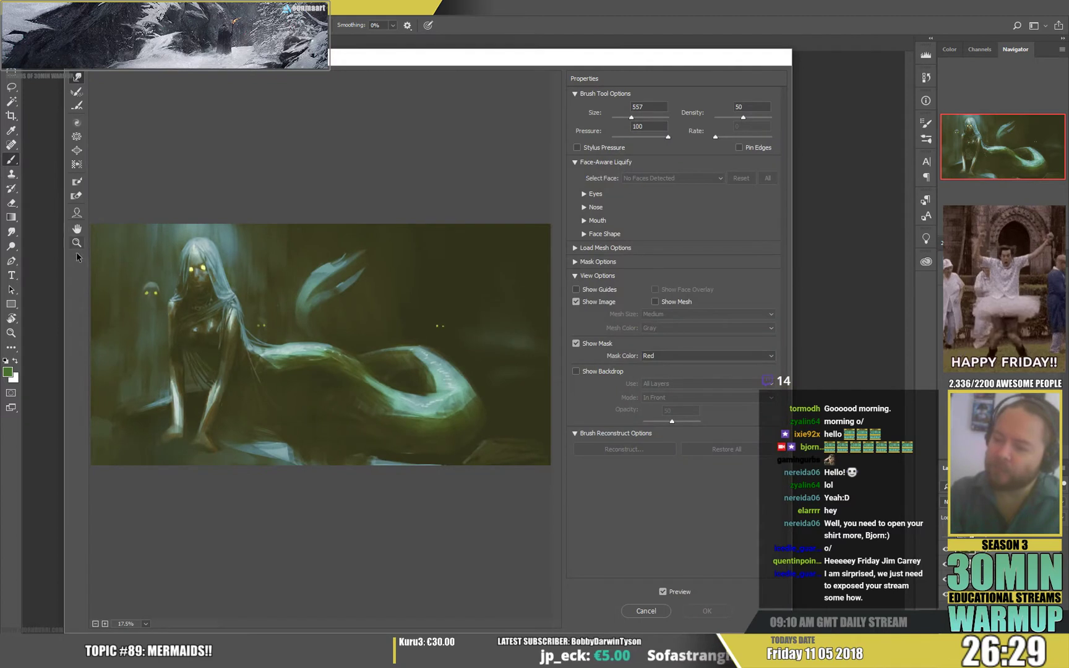
left_click(77, 242)
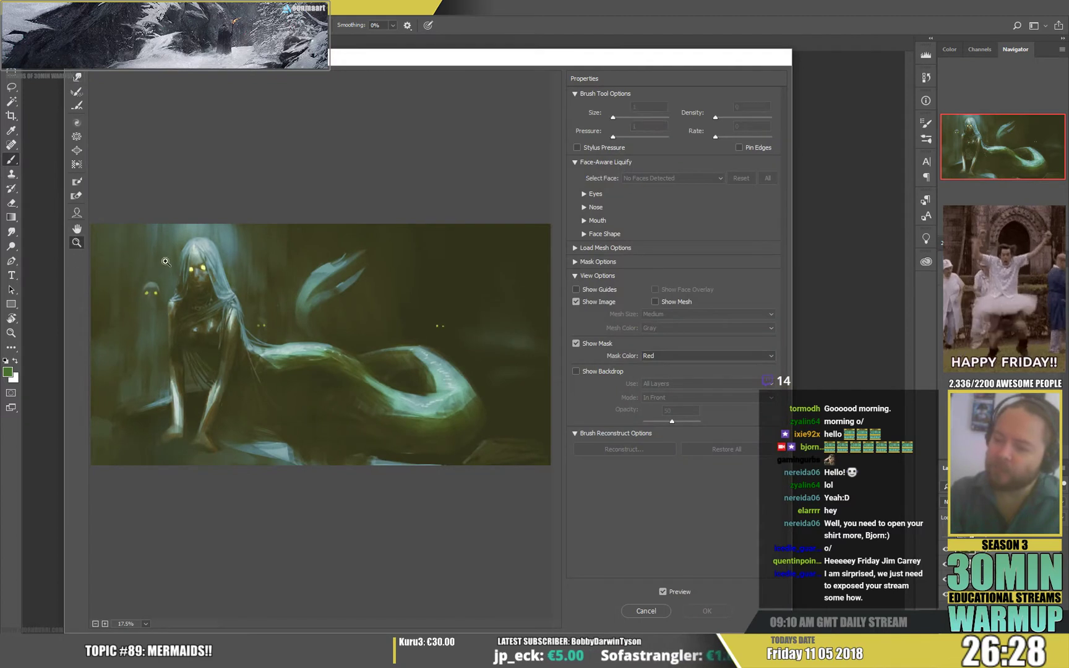
left_click(199, 281)
left_click(76, 76)
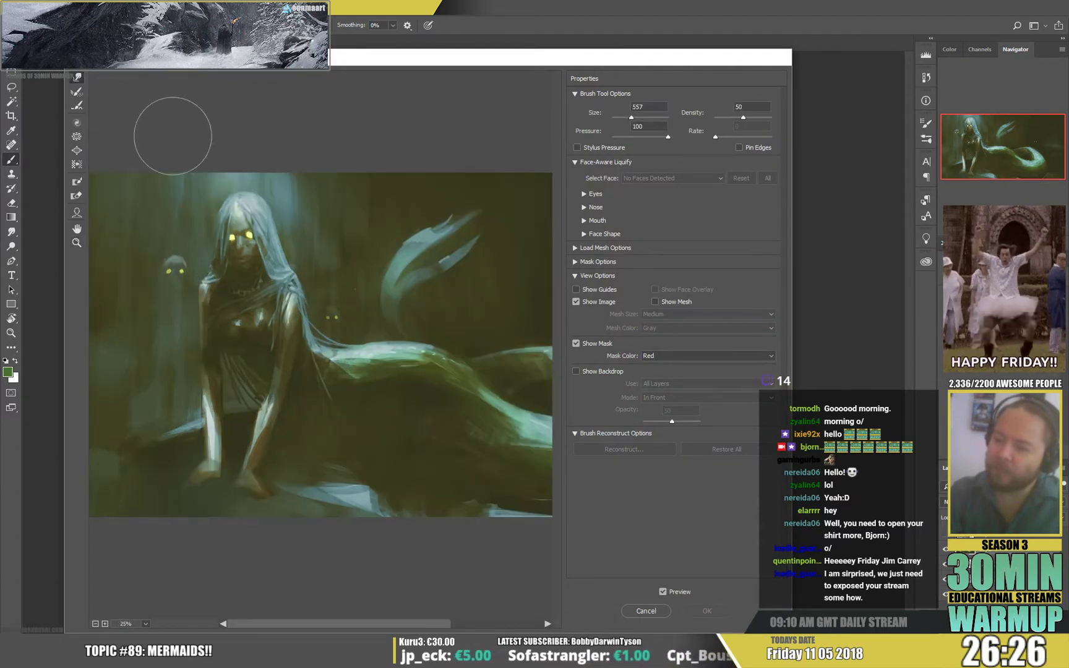
mouse_move(234, 214)
left_mouse_down()
mouse_move(246, 259)
mouse_move(239, 241)
left_mouse_up()
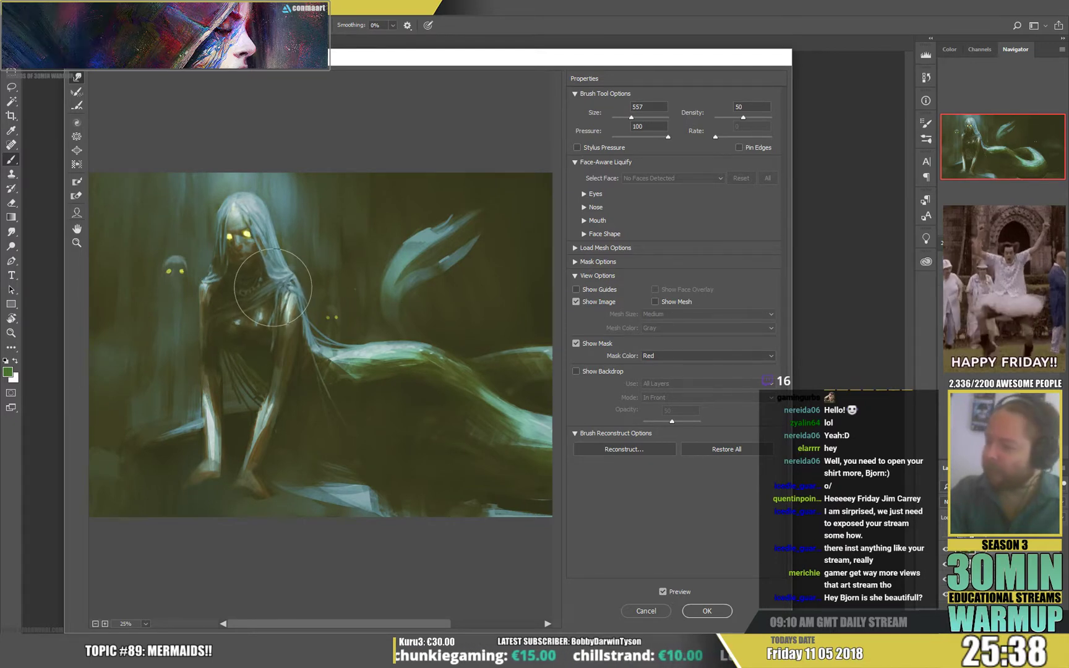
mouse_move(163, 431)
left_mouse_down()
mouse_move(184, 419)
mouse_move(203, 441)
left_mouse_up()
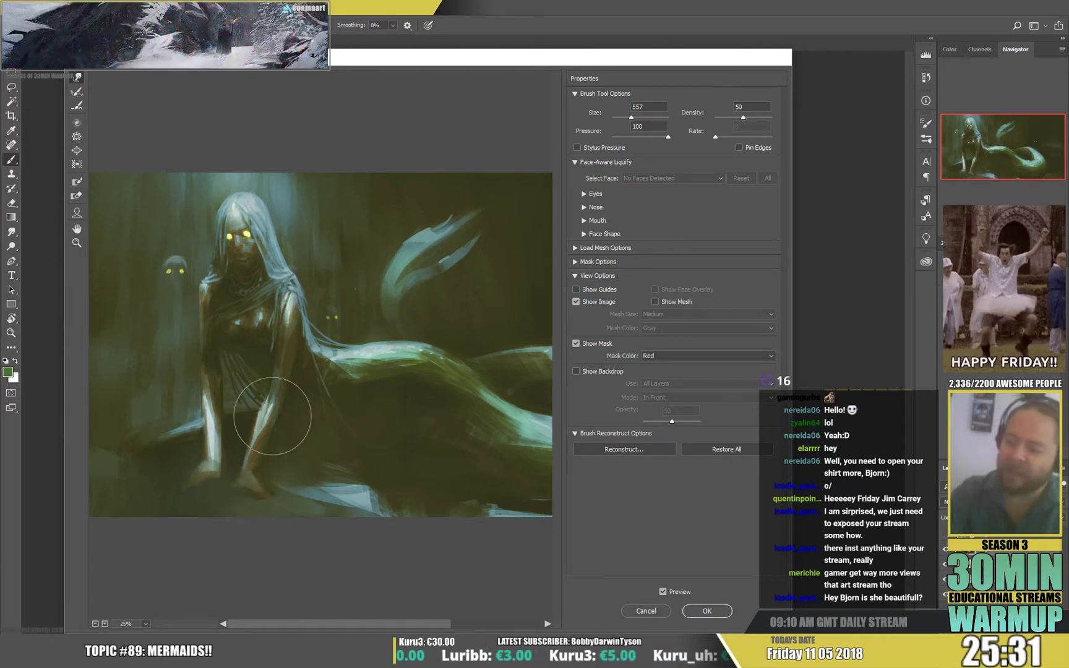
mouse_move(274, 389)
left_mouse_down()
mouse_move(276, 406)
mouse_move(270, 381)
mouse_move(275, 397)
left_mouse_up()
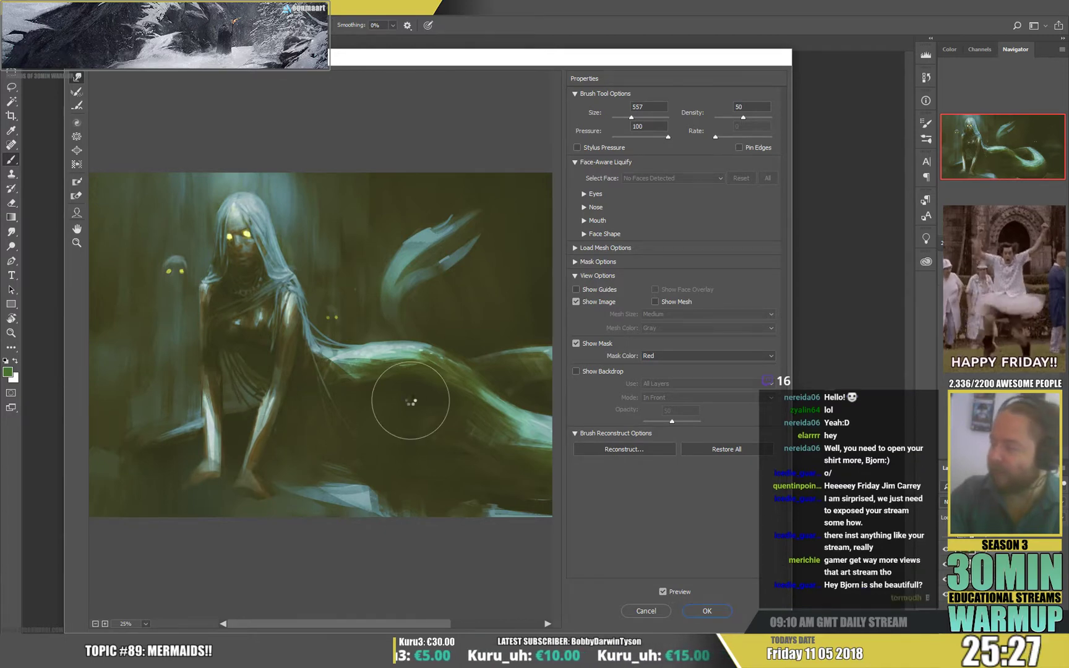
key("Return")
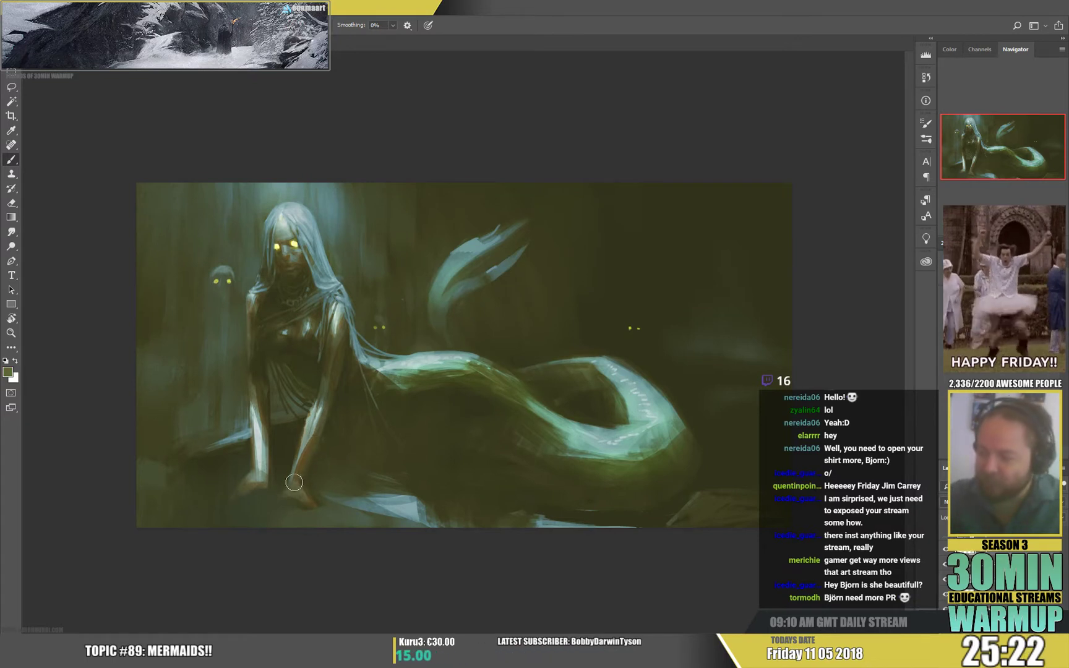
Choose the textured sketcher 73 brush at 64 px and repaint the mermaid's forearms with colors sampled from the arms
right_click(372, 391)
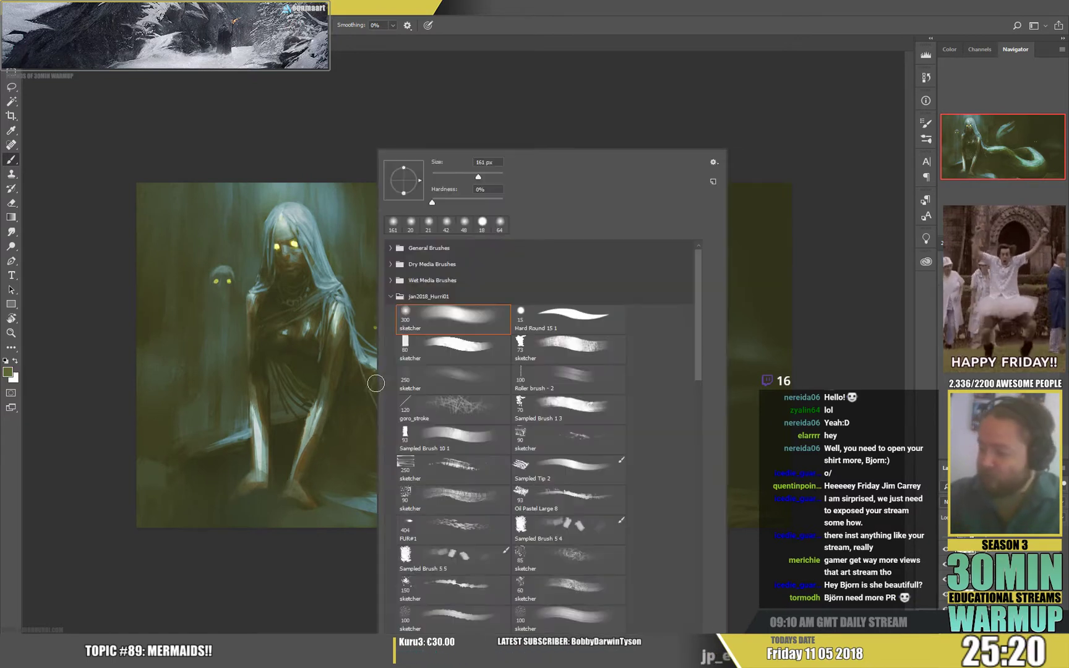
left_click(593, 375)
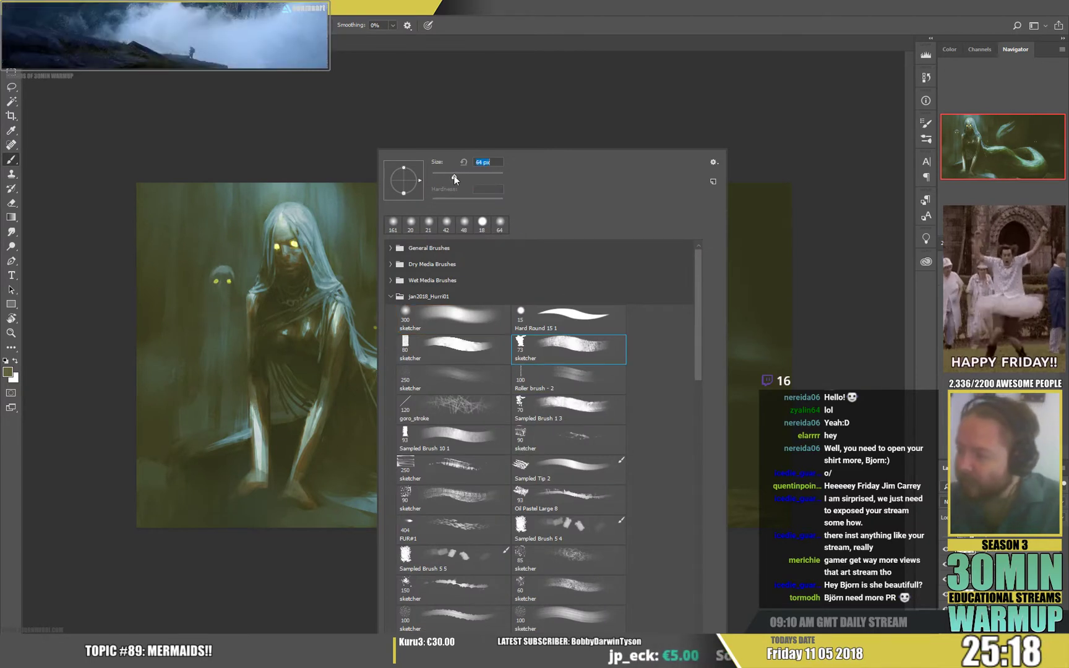
left_click(300, 461)
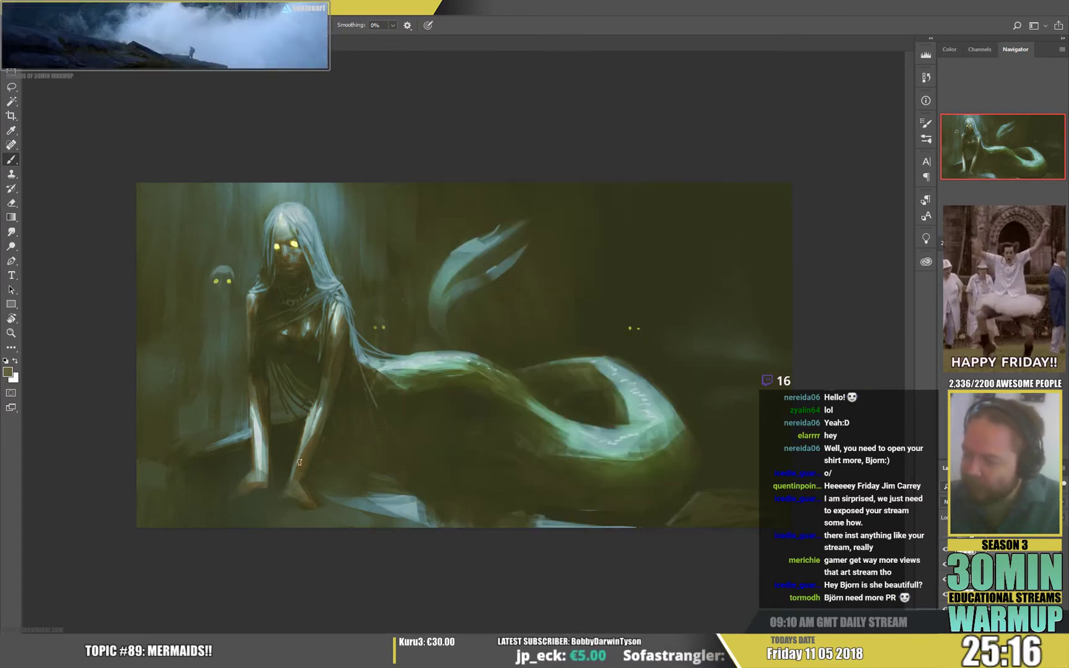
left_click(300, 467, "alt")
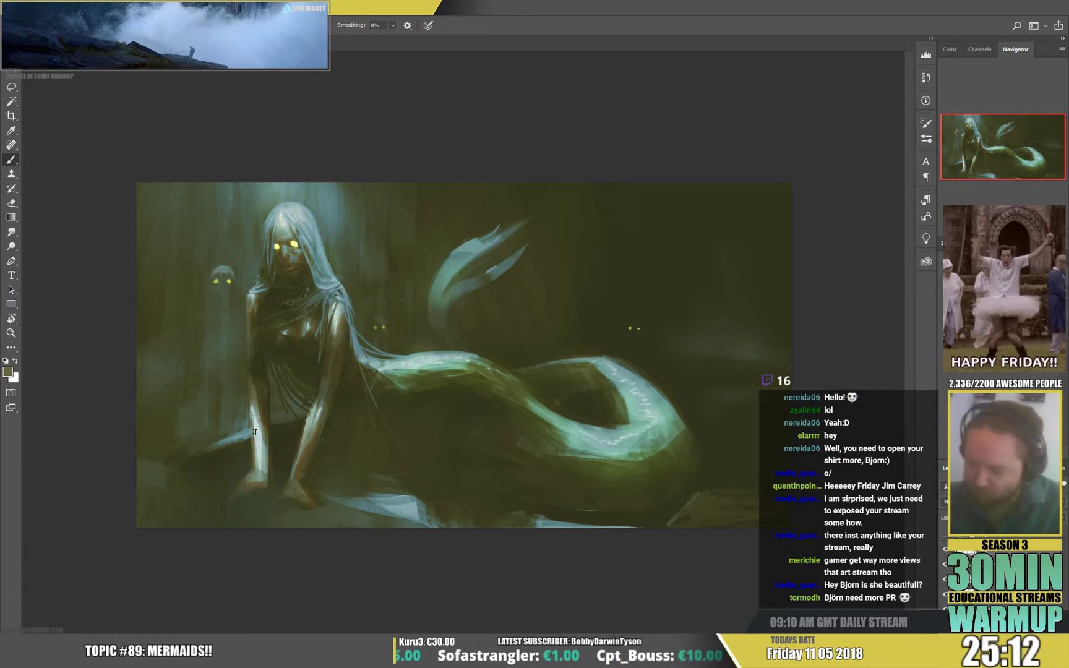
left_click(258, 470, "alt")
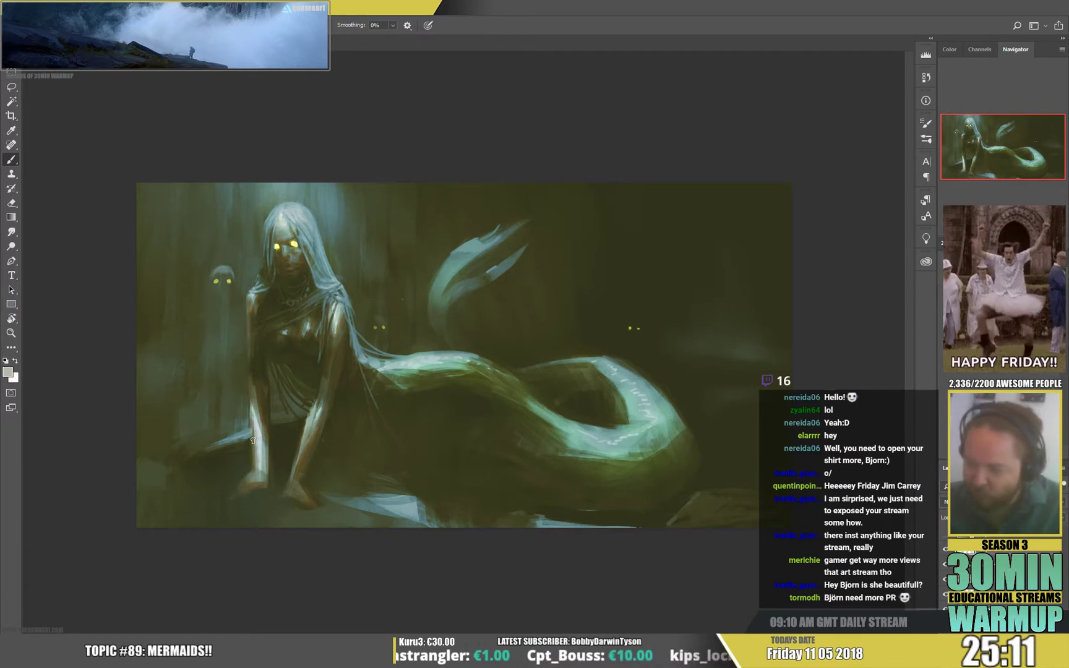
left_click(252, 404, "alt")
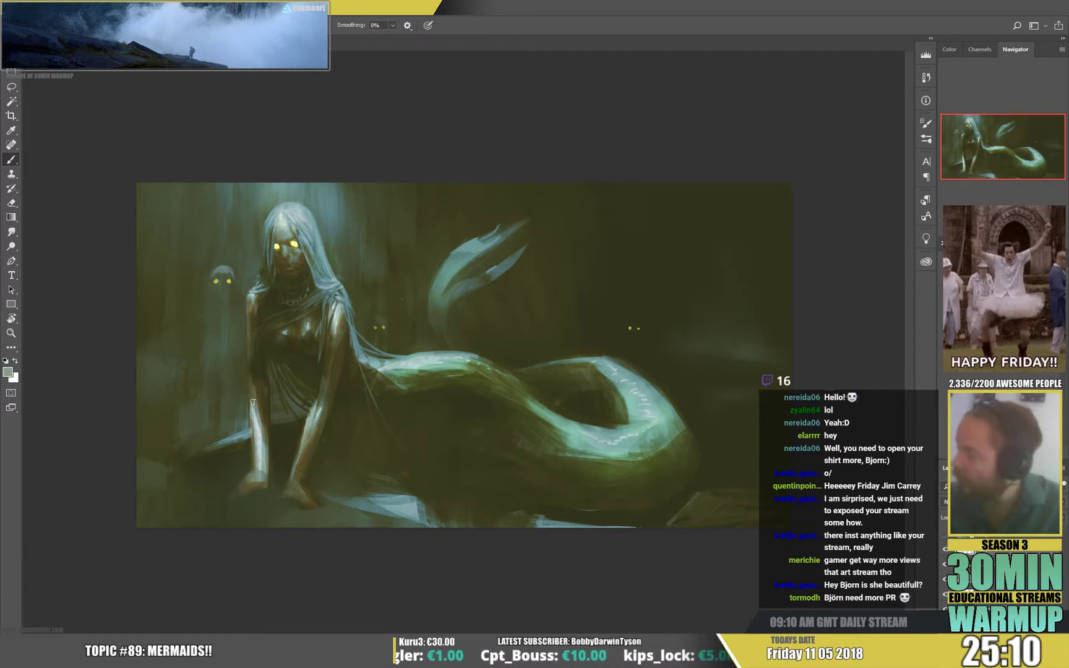
left_click(258, 368, "alt")
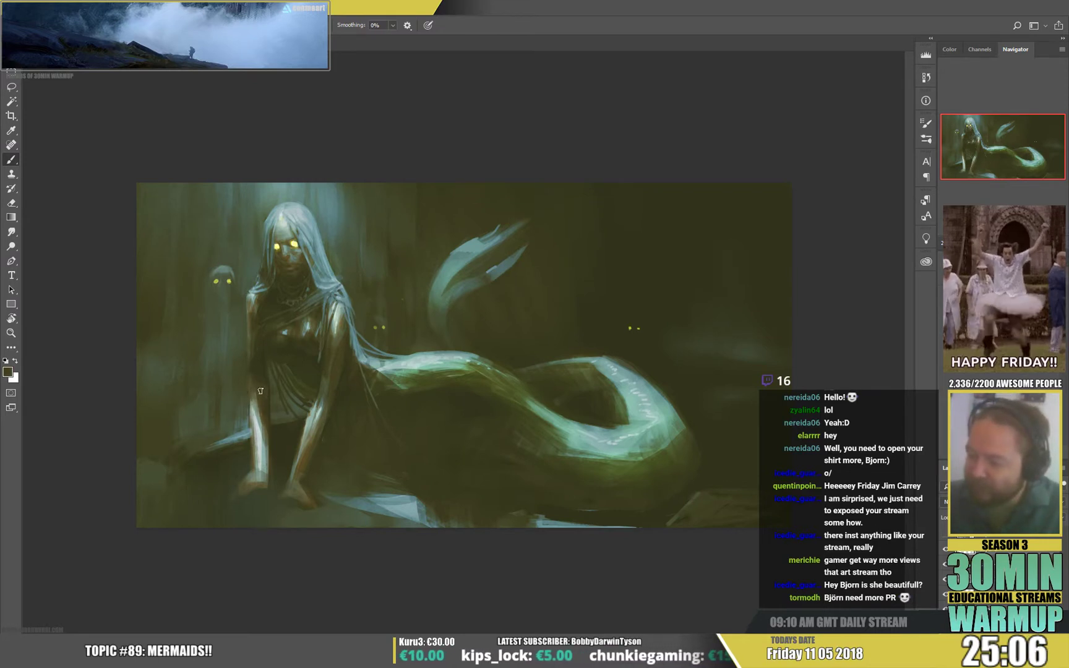
left_click(256, 400, "alt")
left_click(260, 411, "alt")
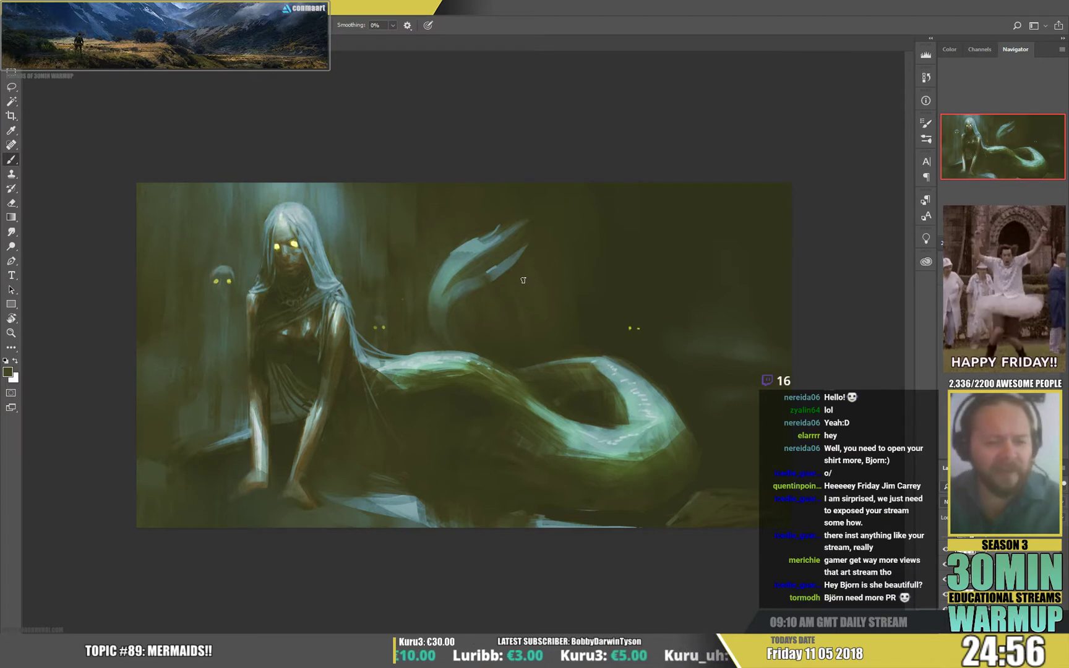
Refine the mermaid's shoulders and upper arms with light and shadow tones sampled from the skin
left_click(252, 301, "alt")
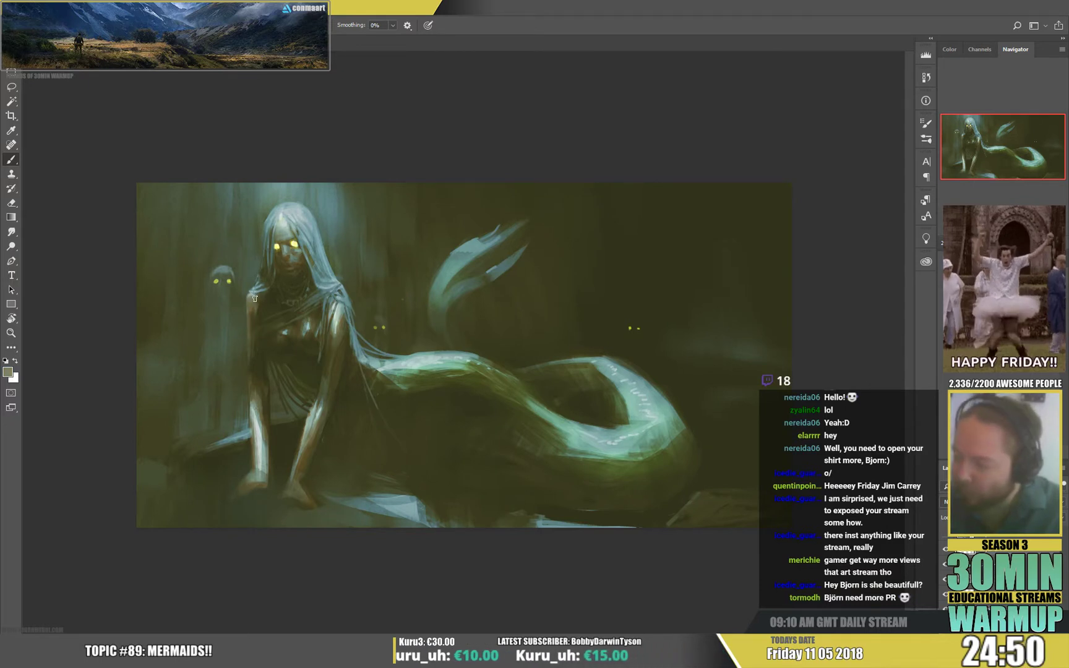
left_click(251, 294, "alt")
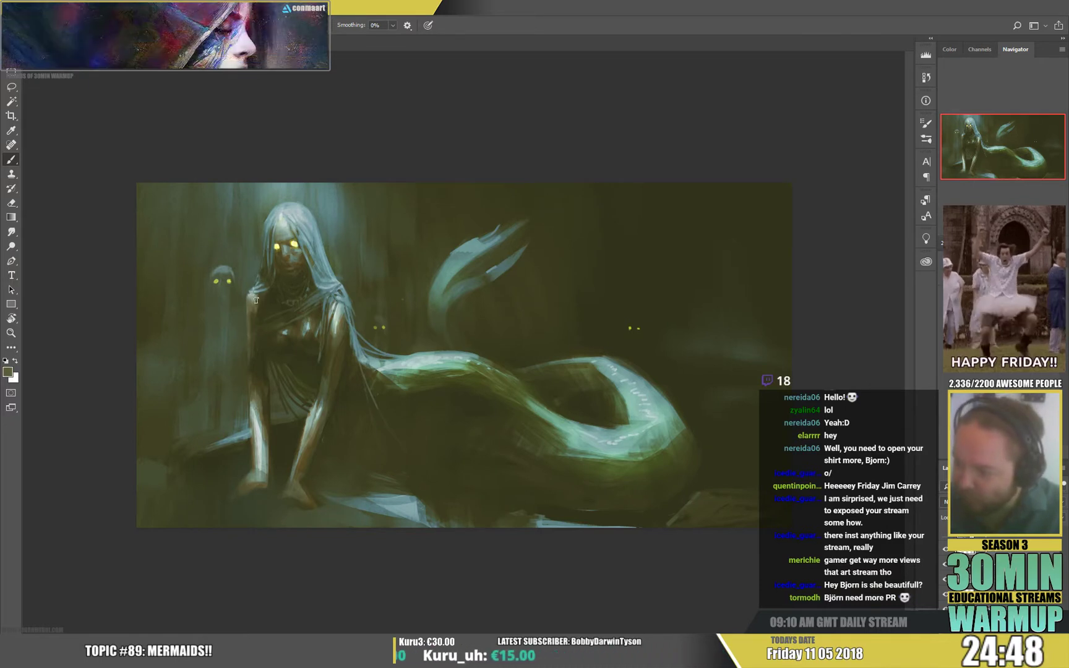
left_click(254, 317, "alt")
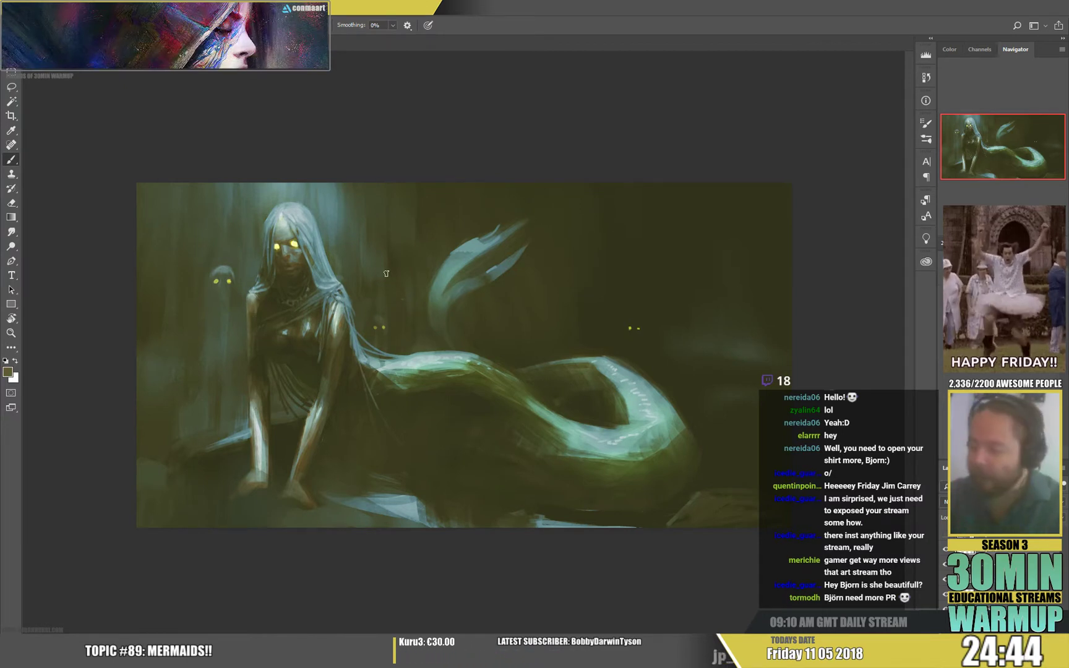
left_click(339, 321, "alt")
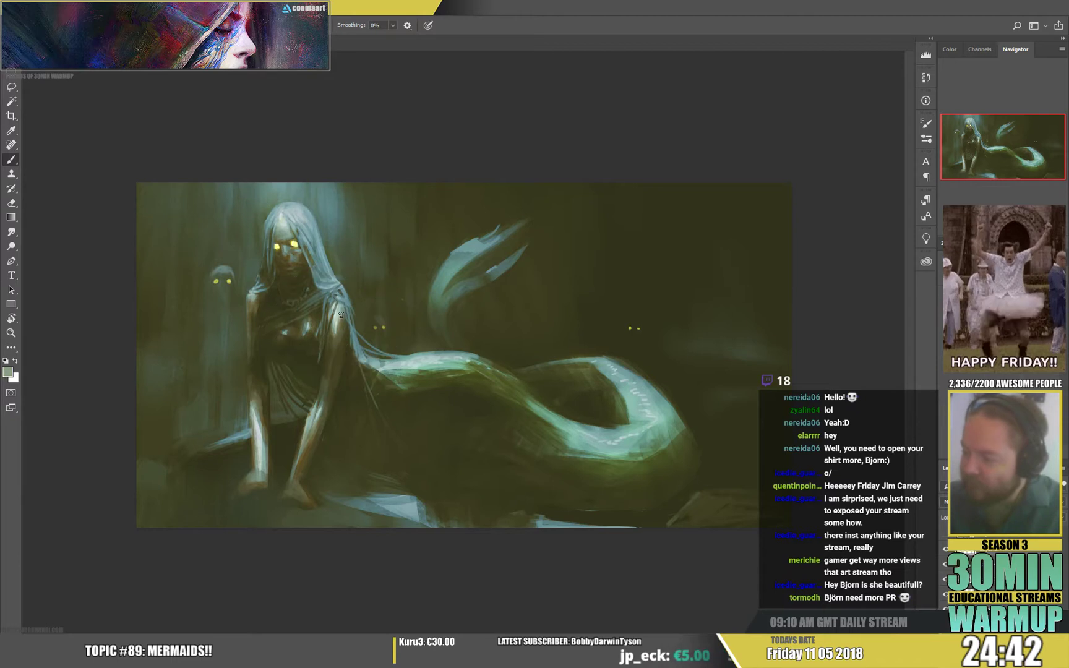
key("alt")
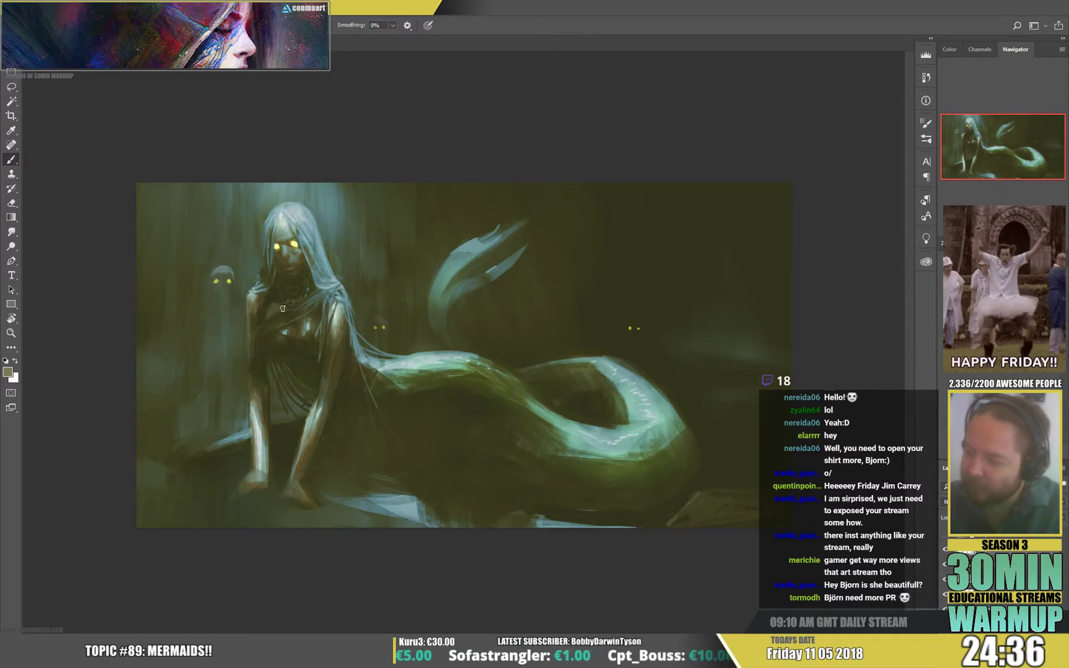
Clean up the figure with the Eraser, and retouch the hair above the face and the chest with sampled colors
key("e")
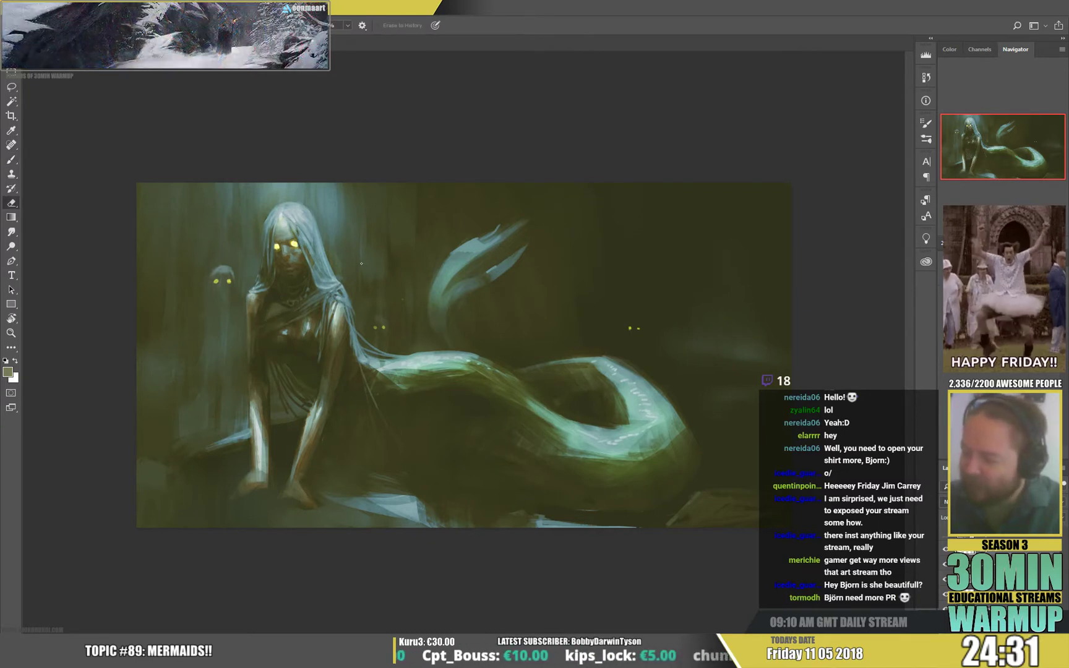
key("b")
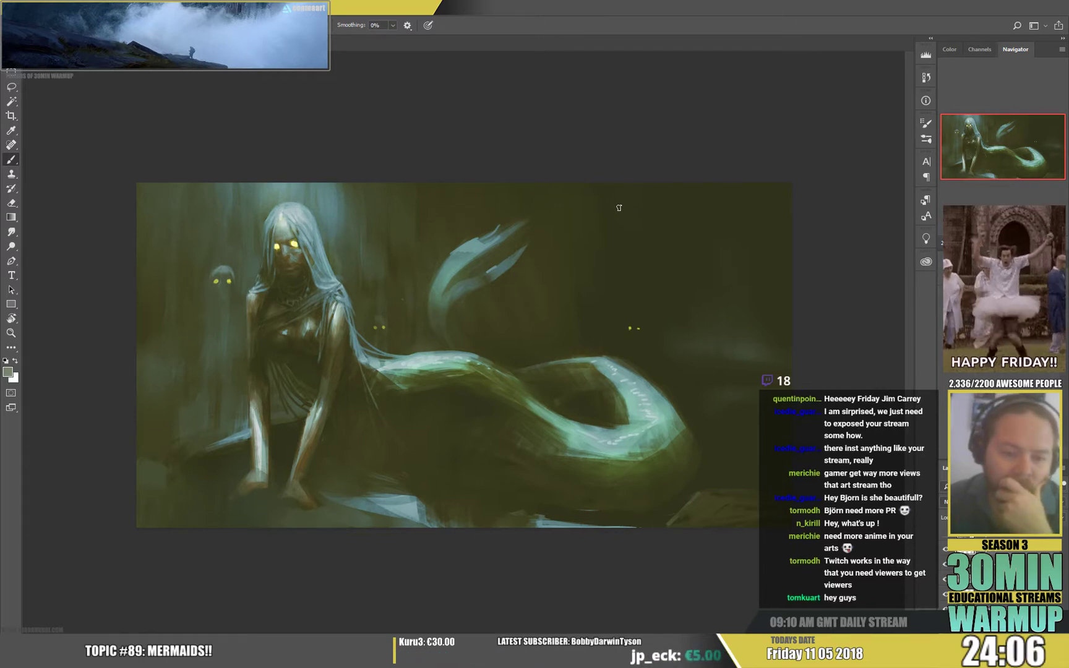
left_click(291, 230, "alt")
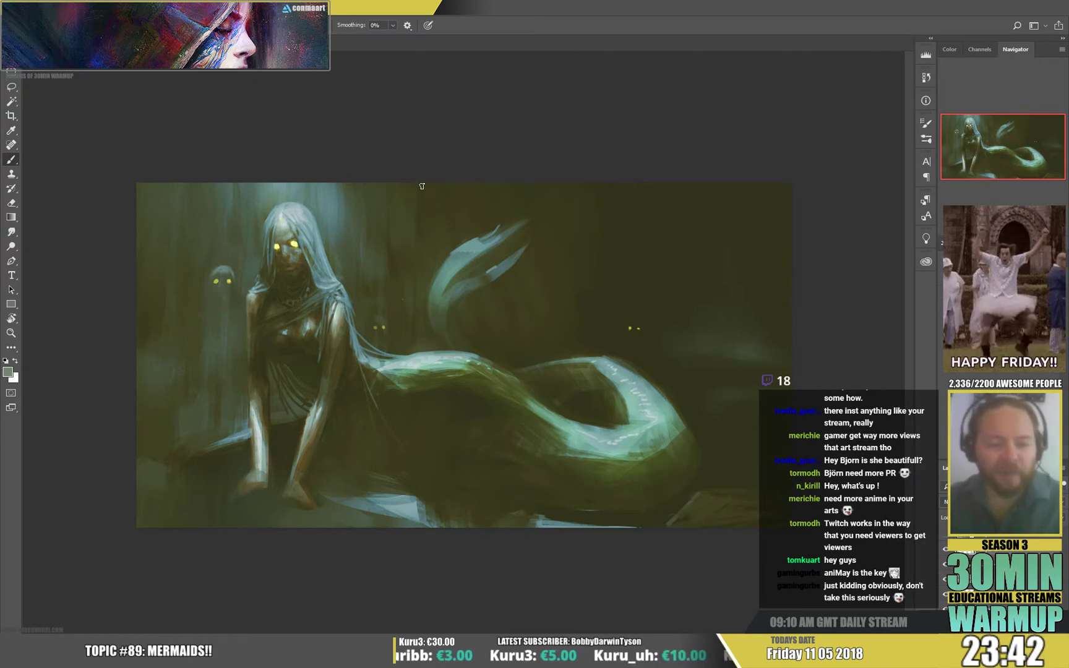
key("alt")
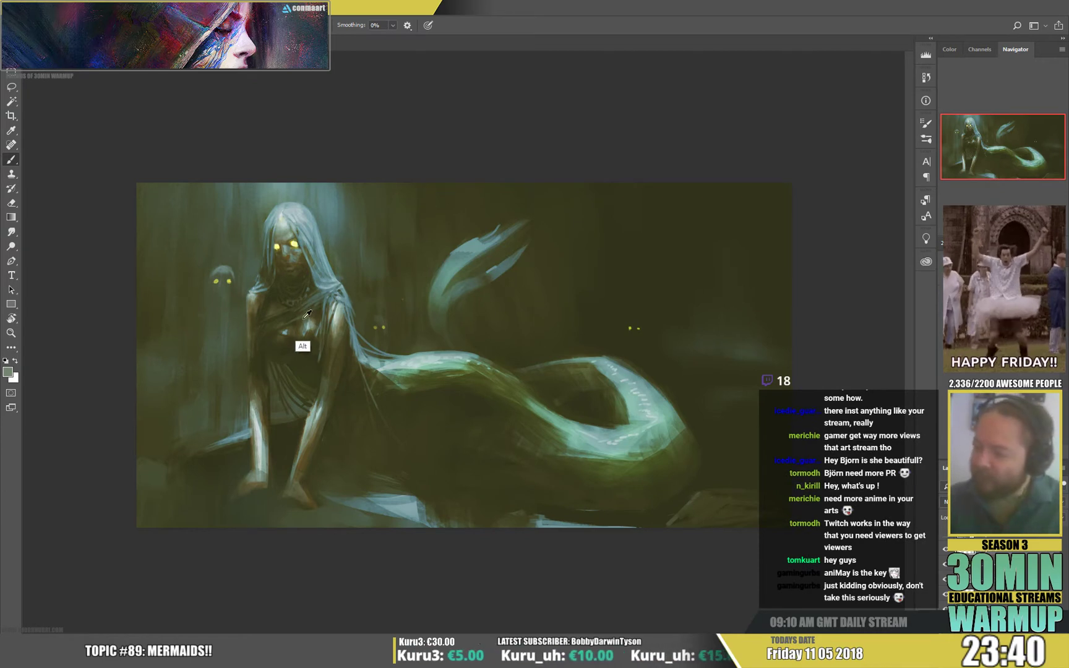
left_click(306, 315, "alt")
Refine the hair's outline on both sides of the head with dark tones sampled around it
left_click(337, 270, "alt")
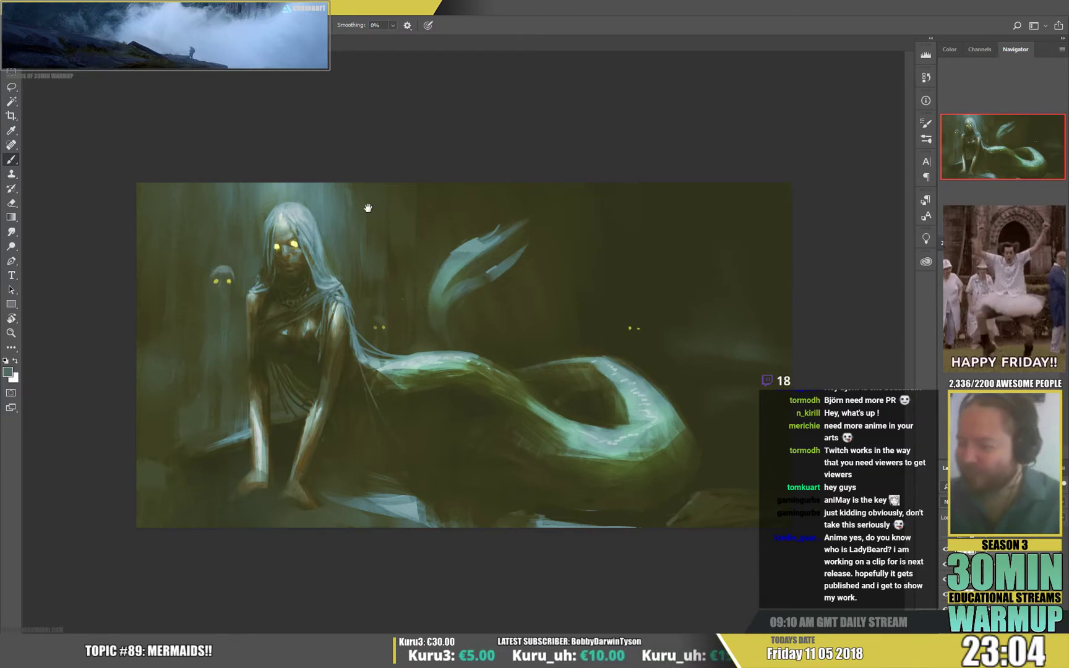
key("alt")
left_click(327, 240, "alt")
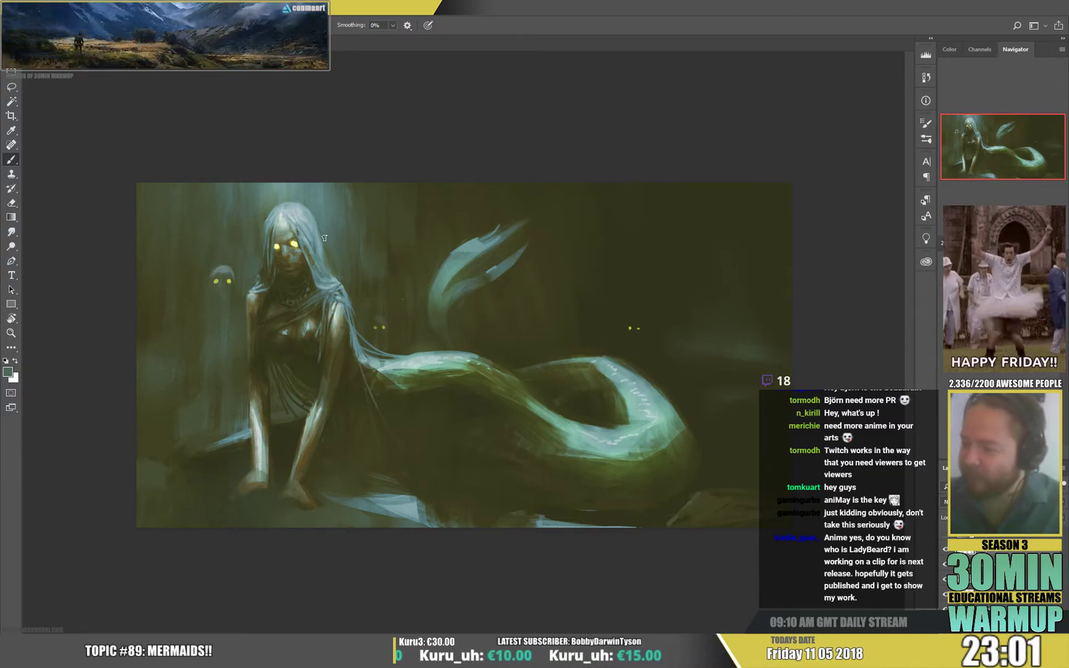
key("alt")
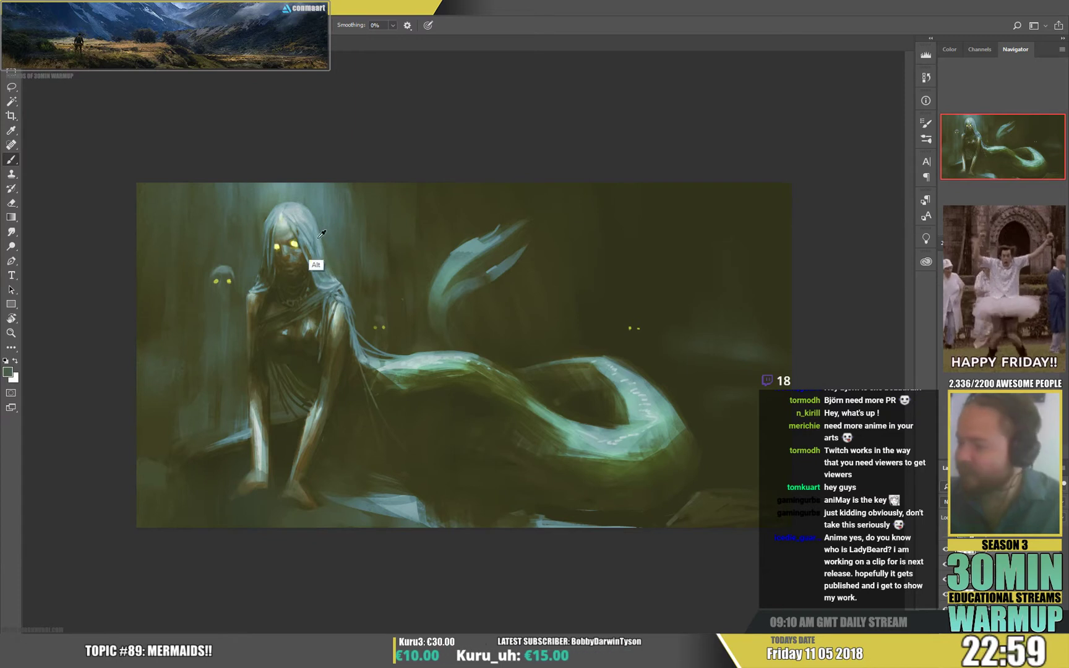
left_click(330, 262, "alt")
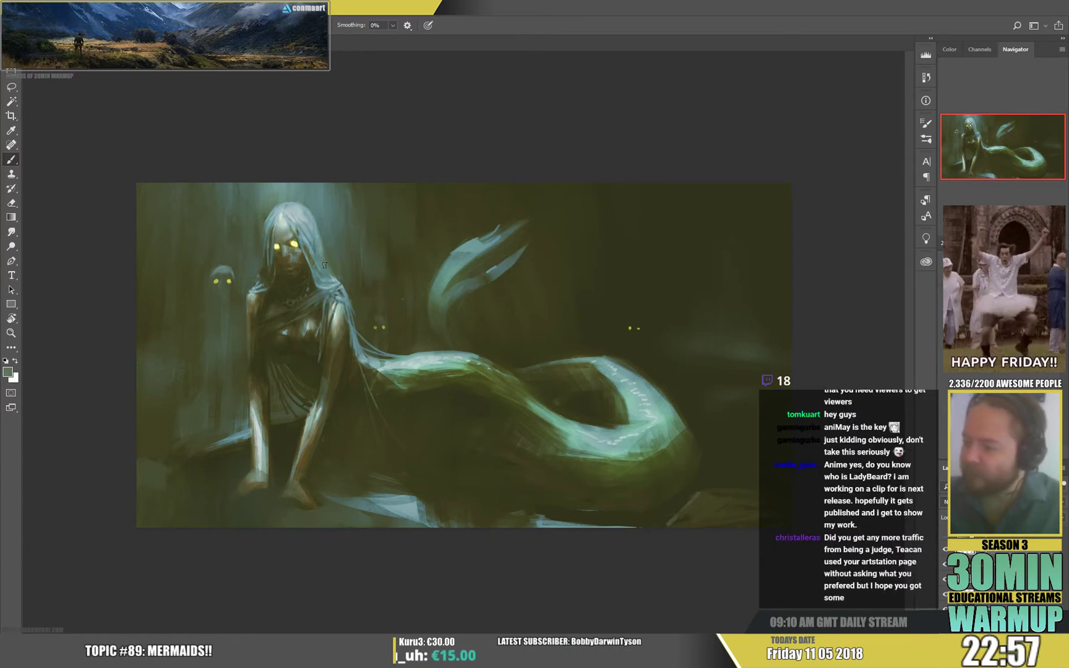
left_click(262, 273, "alt")
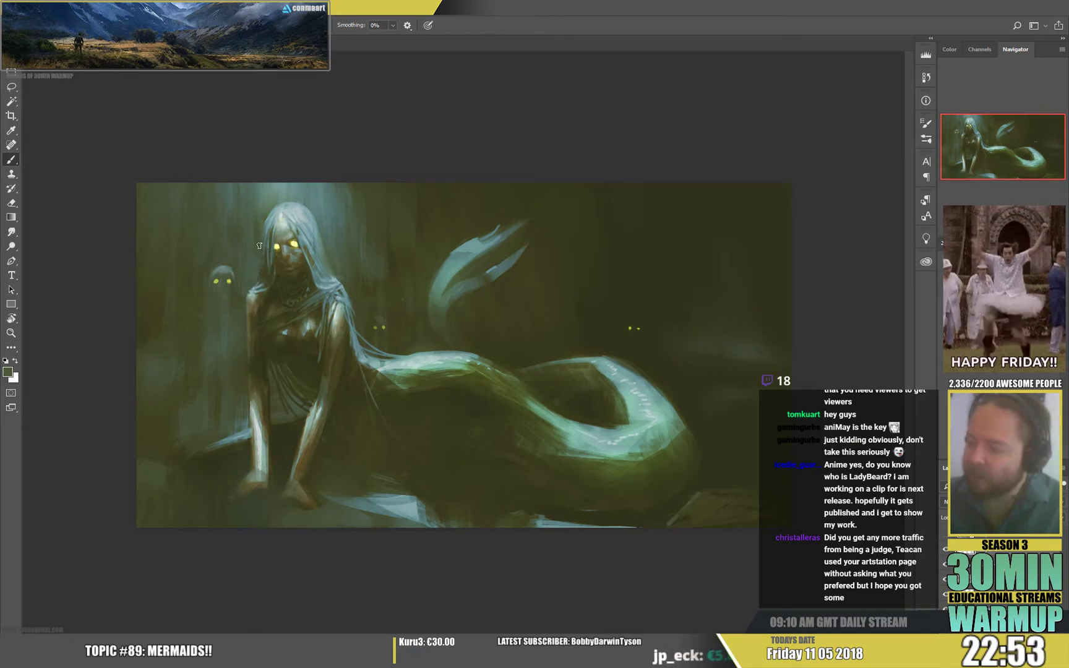
left_click(265, 266, "alt")
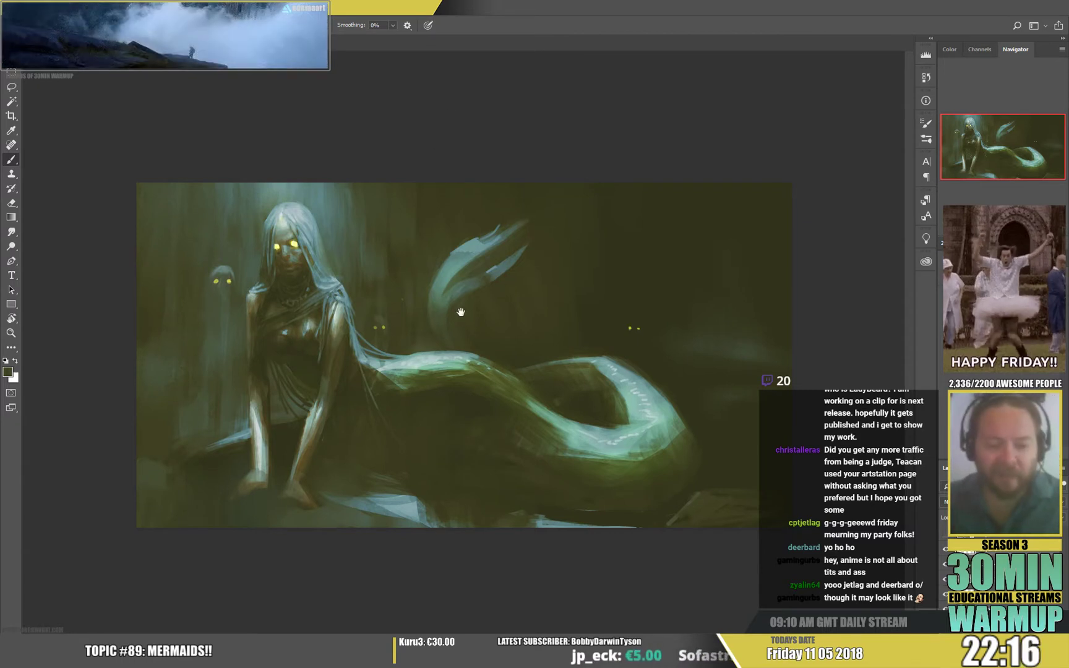
Retouch the mermaid's chest with a skin tone sampled beside the chest highlight
key("alt")
left_click(317, 323, "alt")
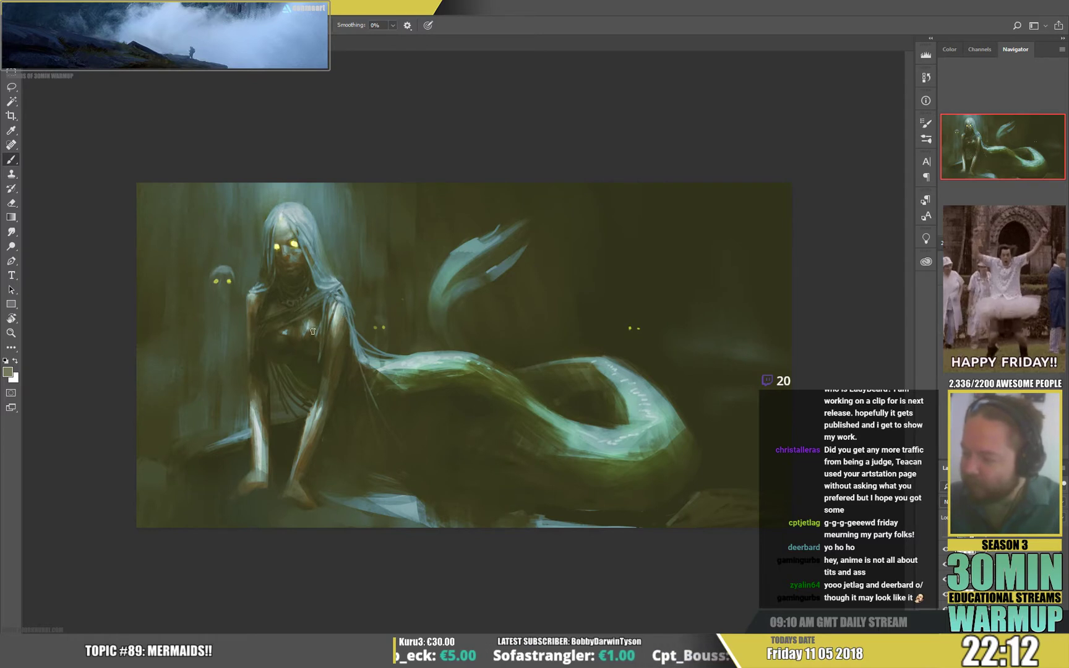